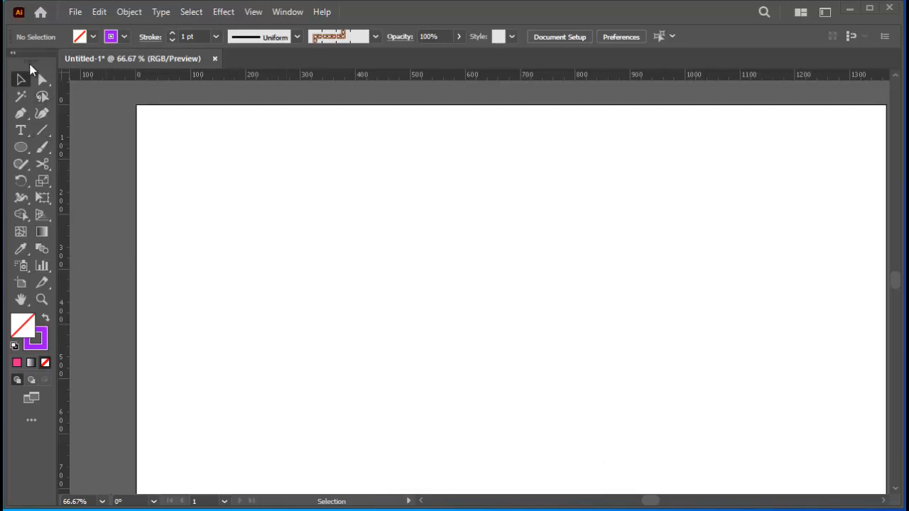
# Draw a circle about 400 px in diameter near the middle of the artboard with the Ellipse tool
pyautogui.click(21, 147)
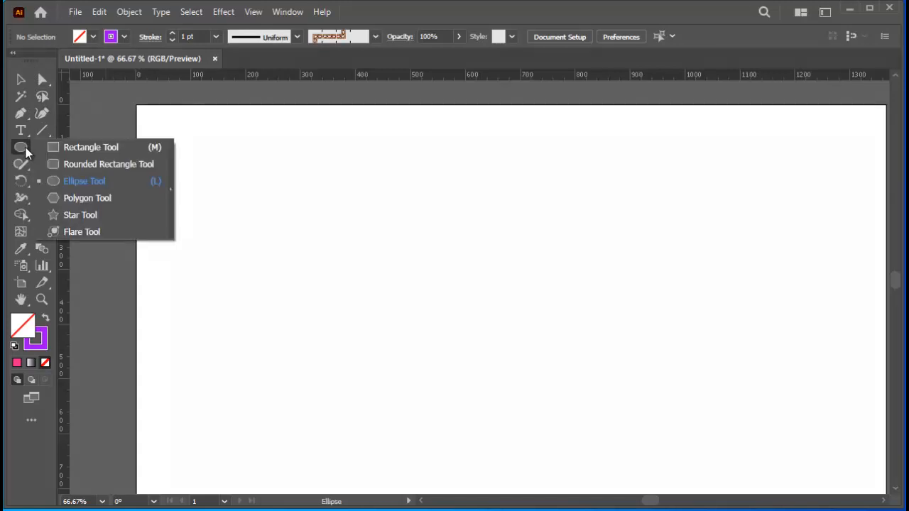
pyautogui.click(78, 174)
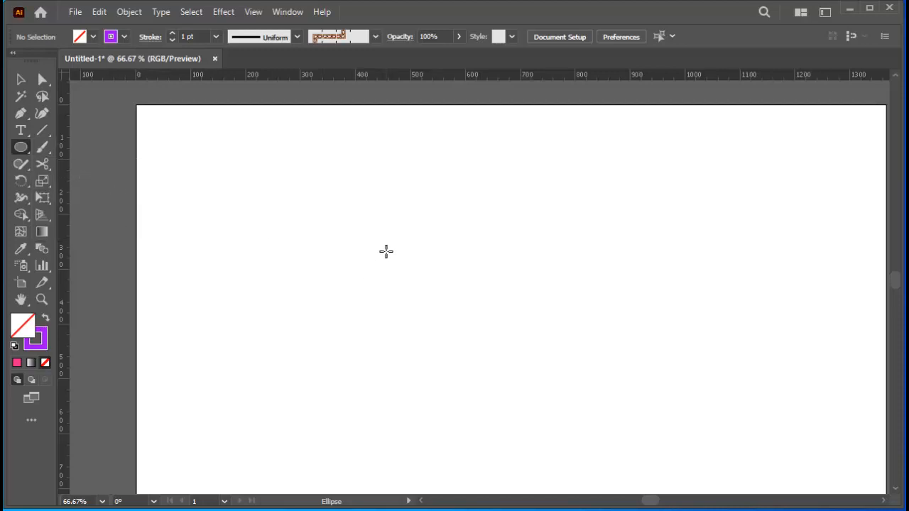
pyautogui.click(365, 218)
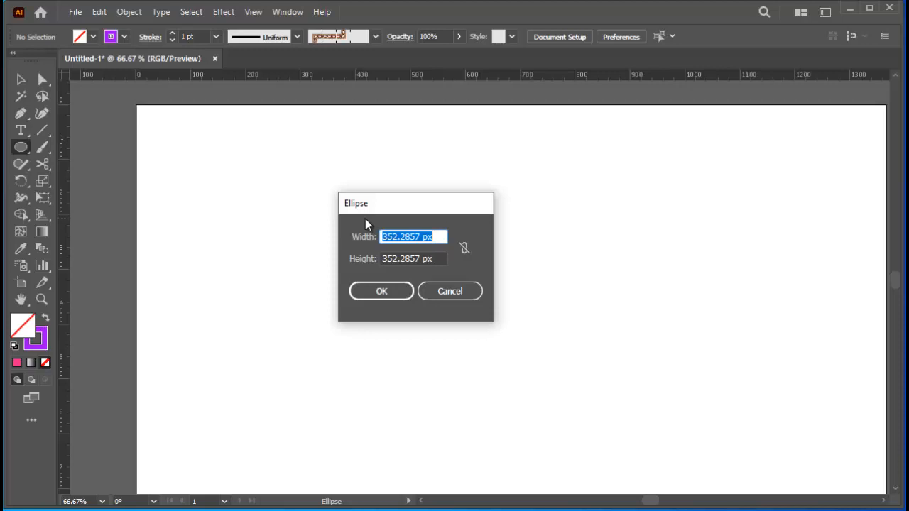
pyautogui.click(469, 291)
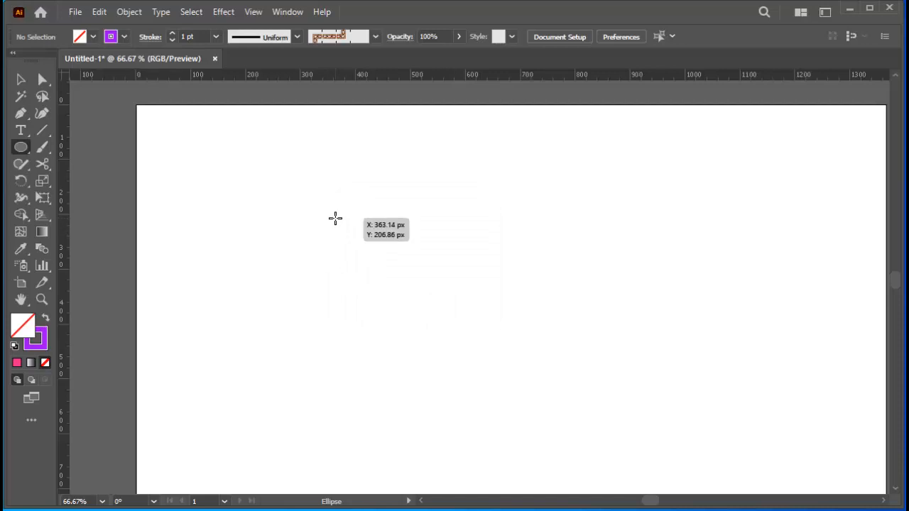
pyautogui.moveTo(335, 219); pyautogui.dragTo(558, 375)
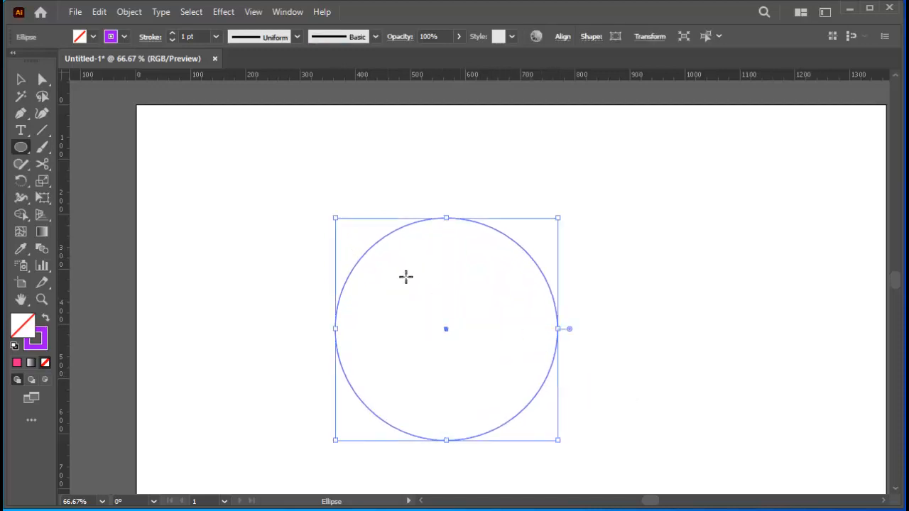
# Move the circle up and to the left on the artboard, then deselect it
pyautogui.click(20, 81)
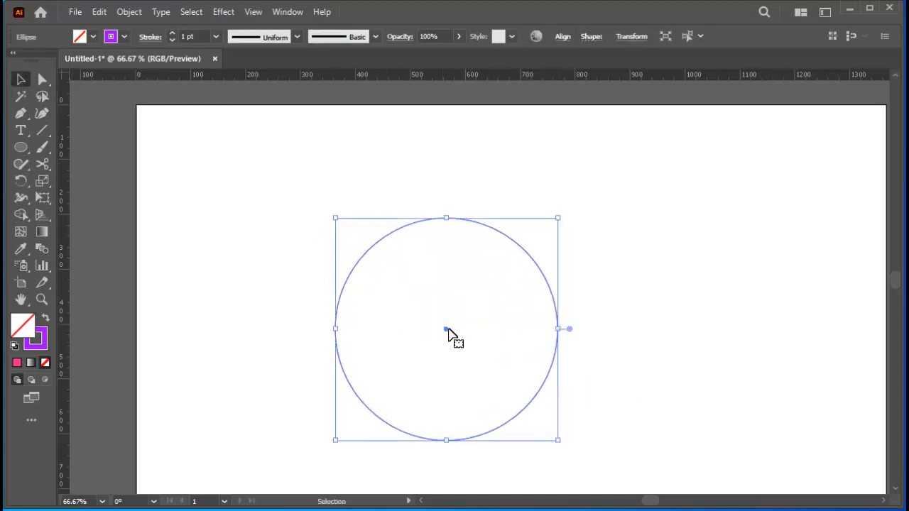
pyautogui.moveTo(442, 330); pyautogui.dragTo(396, 274)
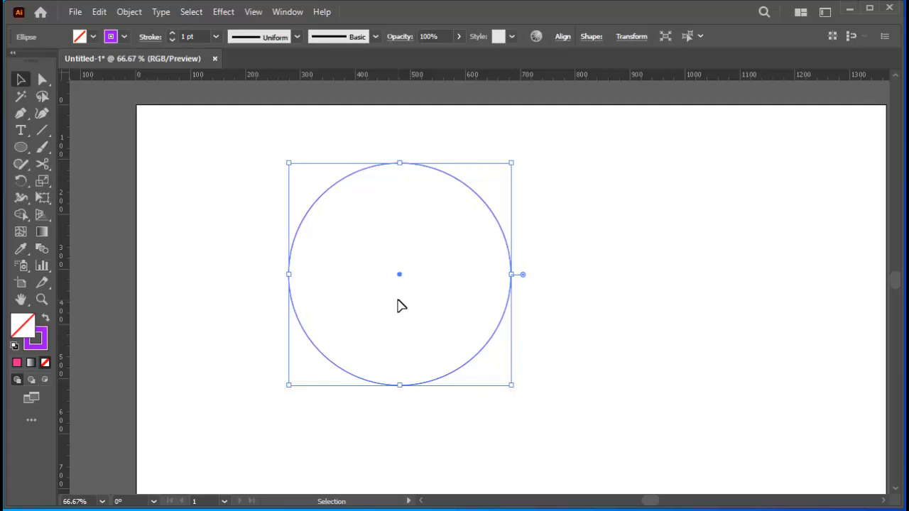
pyautogui.click(212, 253)
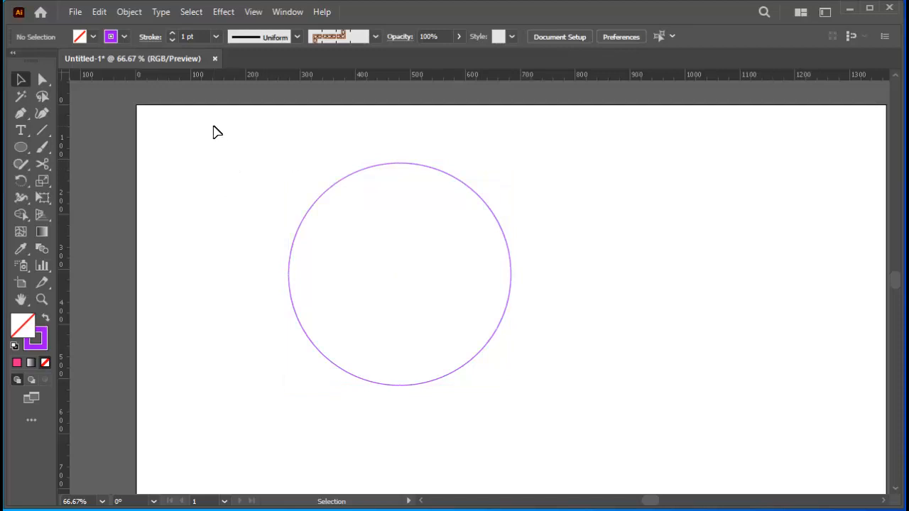
# Thicken the circle's stroke to 10 pt and then to 13 pt
pyautogui.moveTo(219, 124); pyautogui.dragTo(600, 417)
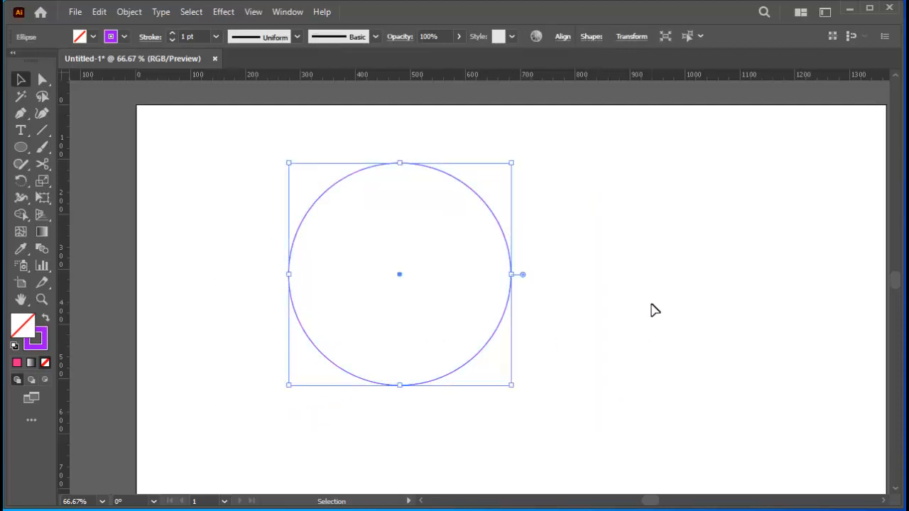
pyautogui.click(654, 310)
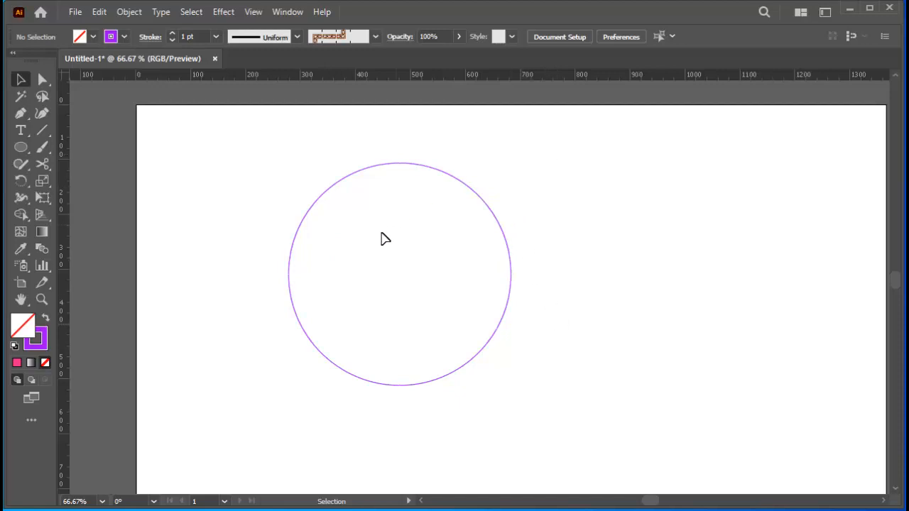
pyautogui.moveTo(242, 140); pyautogui.dragTo(578, 420)
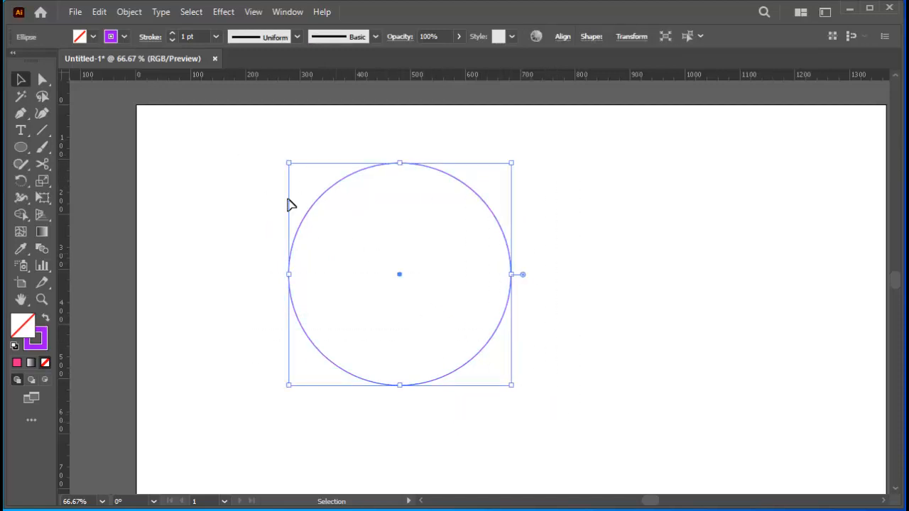
pyautogui.click(216, 37)
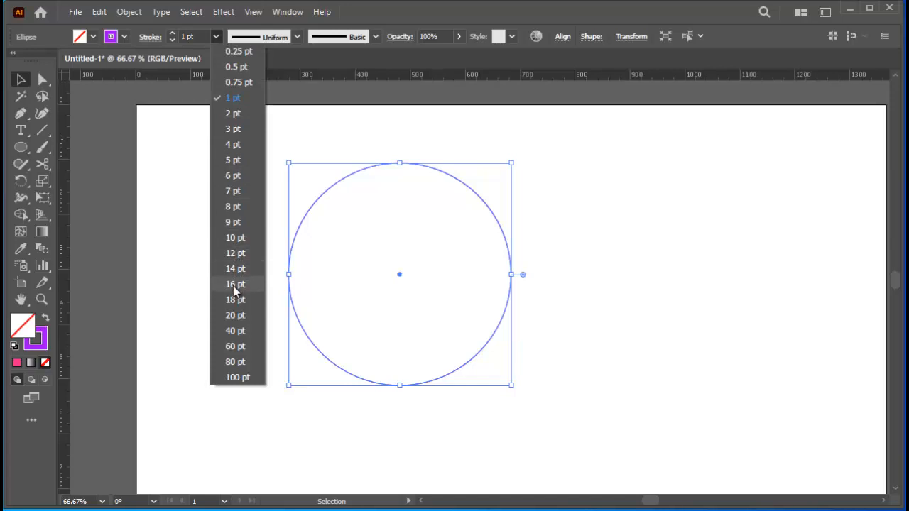
pyautogui.click(235, 240)
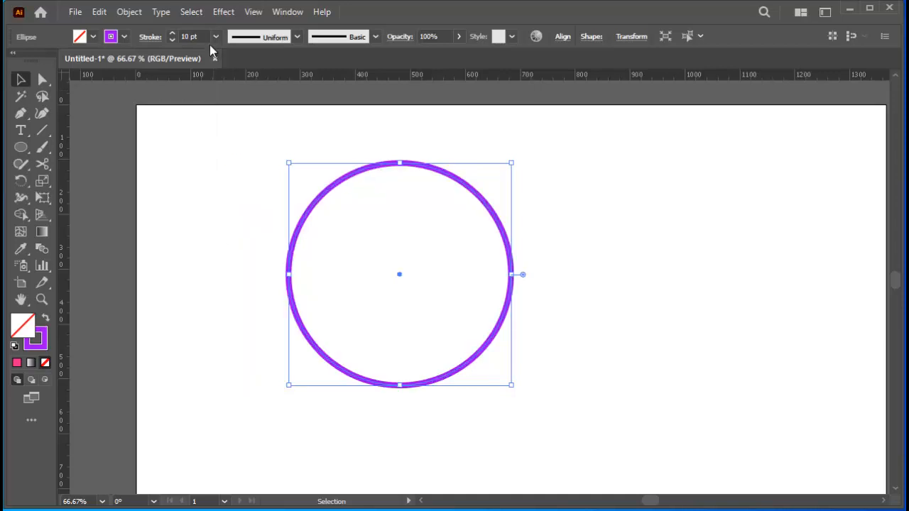
pyautogui.write('13')
pyautogui.press('Return')
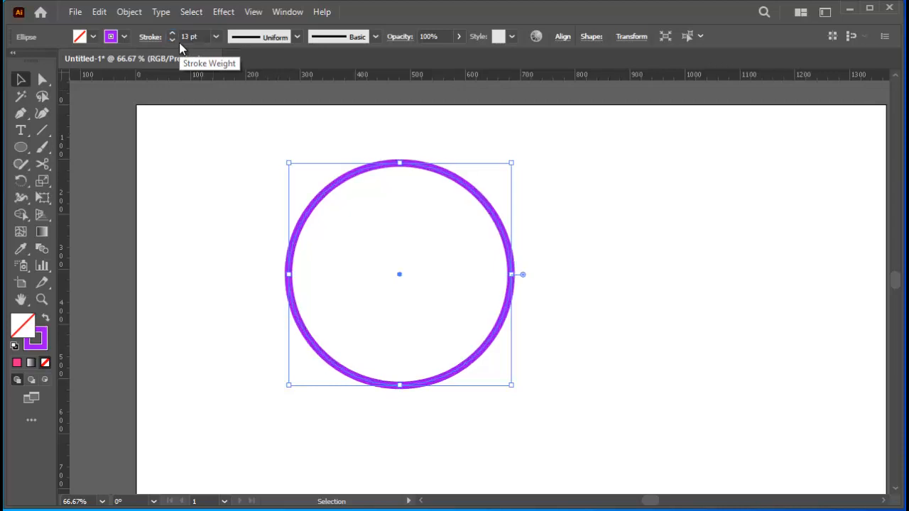
pyautogui.click(281, 285)
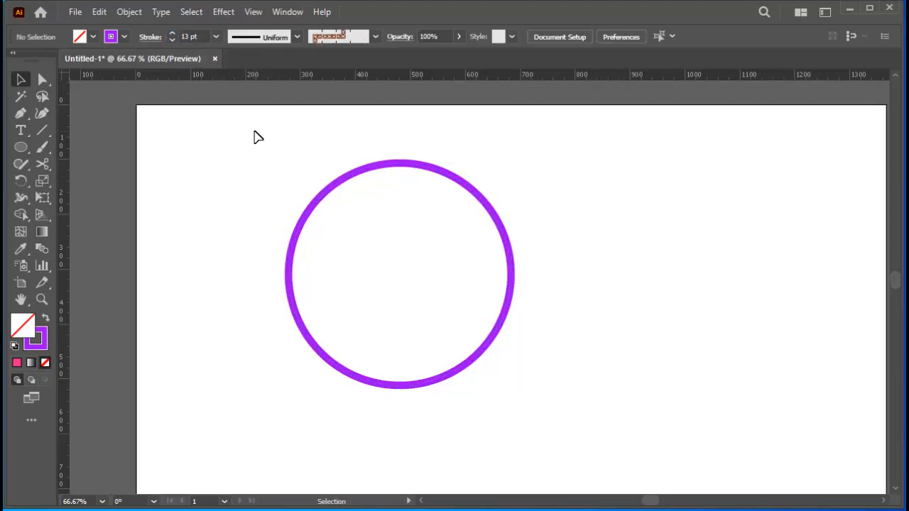
# Select the circle again and set its stroke weight to 8 pt
pyautogui.moveTo(256, 130); pyautogui.dragTo(570, 426)
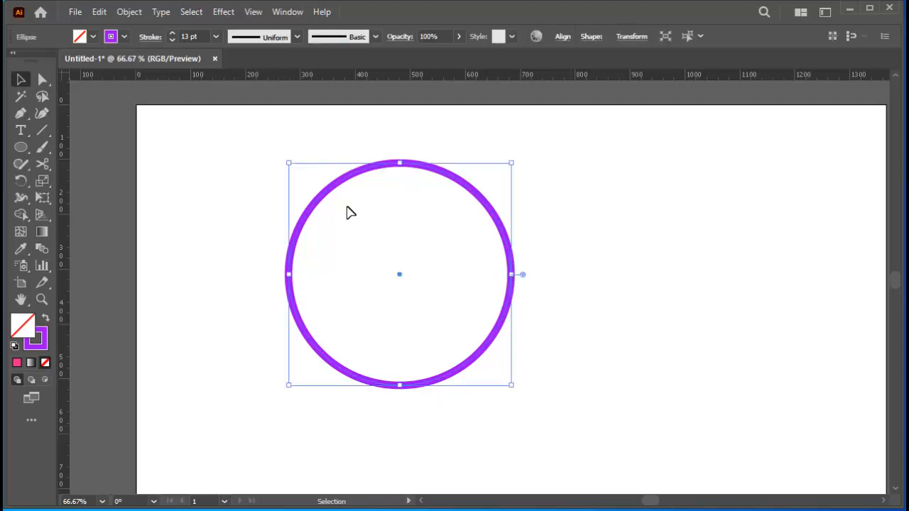
pyautogui.click(216, 36)
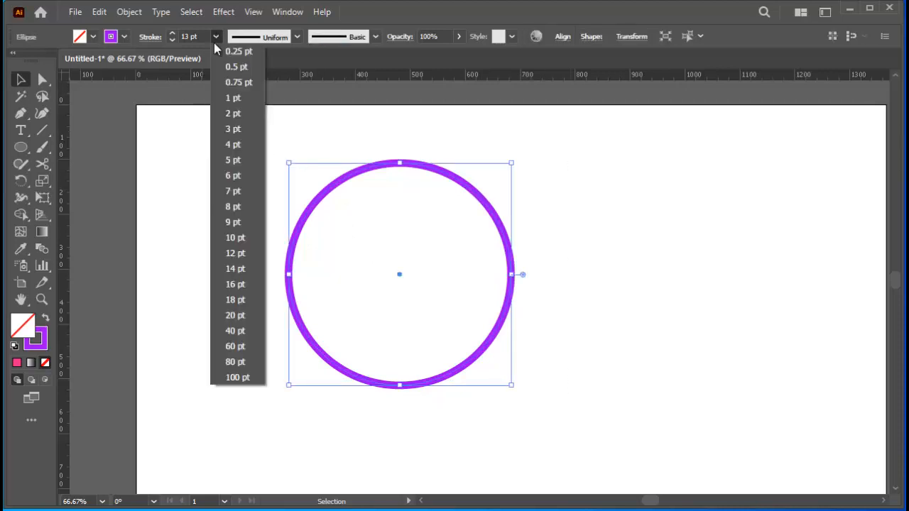
pyautogui.click(231, 207)
pyautogui.click(230, 256)
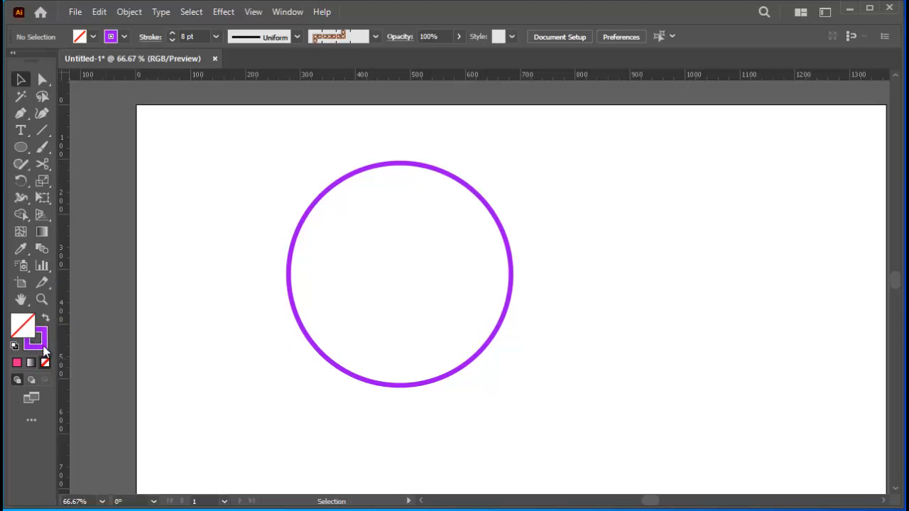
# Set the circle's stroke colour to None
pyautogui.click(43, 348)
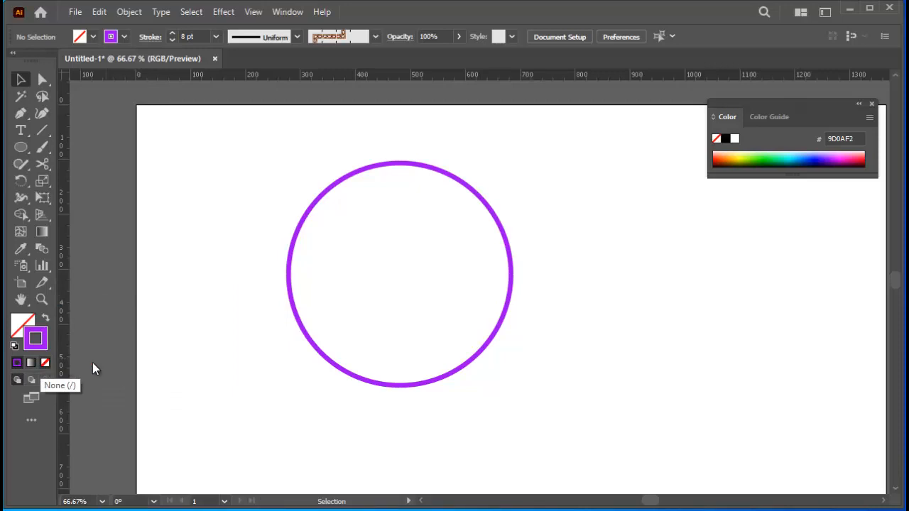
pyautogui.click(45, 363)
pyautogui.moveTo(248, 139); pyautogui.dragTo(536, 389)
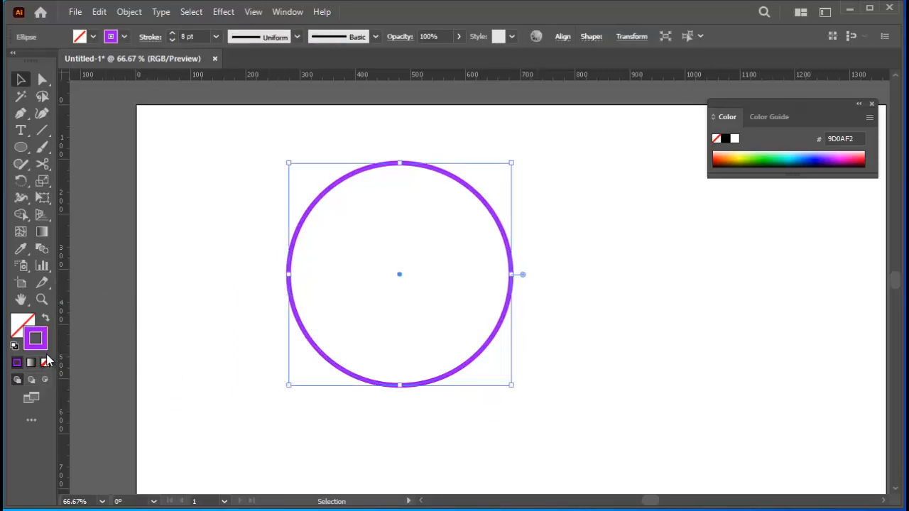
pyautogui.press('Delete')
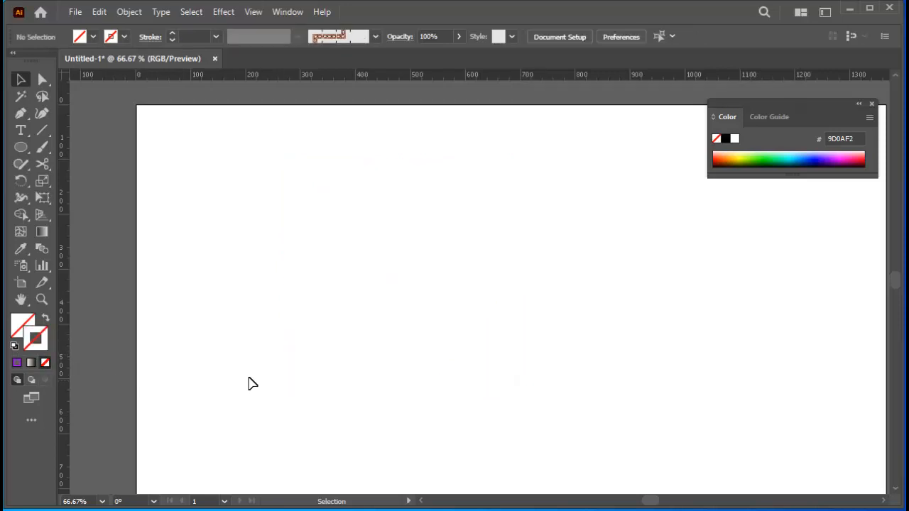
# Reapply a solid stroke to the circle and change its colour to pink F40F7C
pyautogui.moveTo(231, 133); pyautogui.dragTo(576, 480)
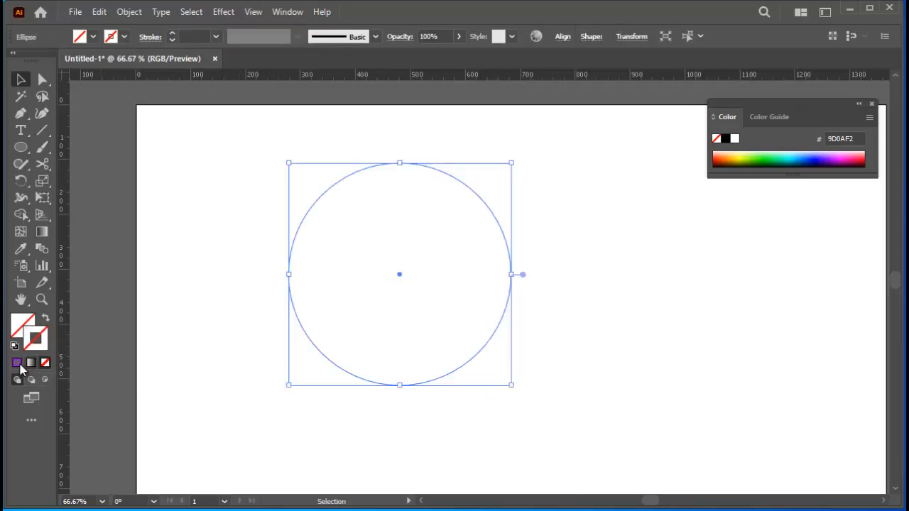
pyautogui.click(17, 363)
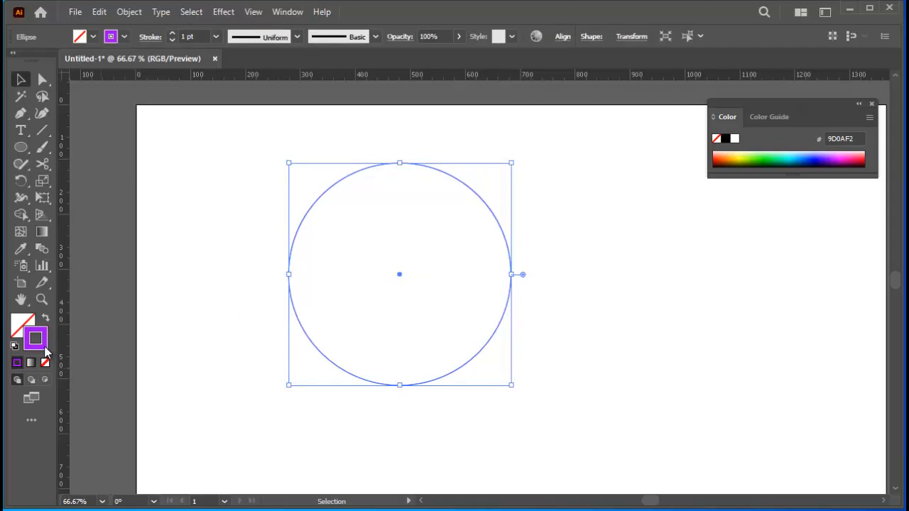
pyautogui.doubleClick(35, 338)
pyautogui.click(348, 291)
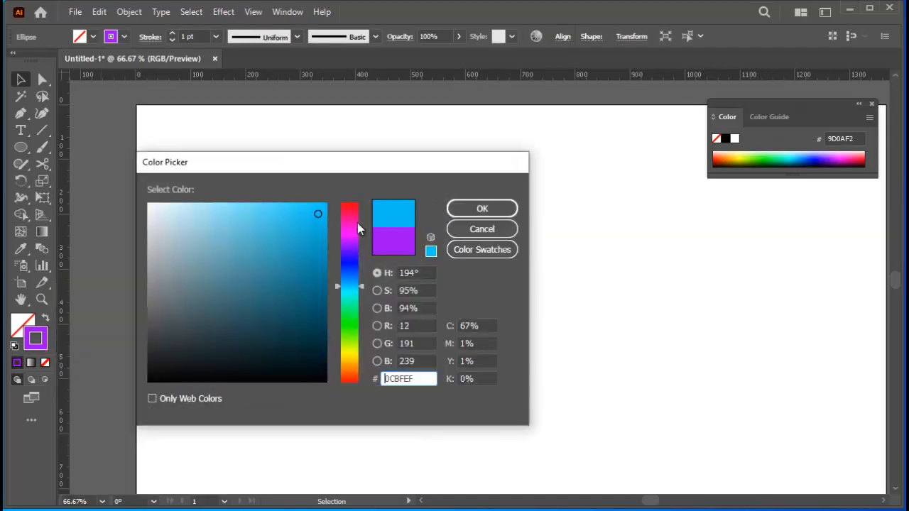
pyautogui.click(350, 217)
pyautogui.click(316, 211)
pyautogui.click(478, 209)
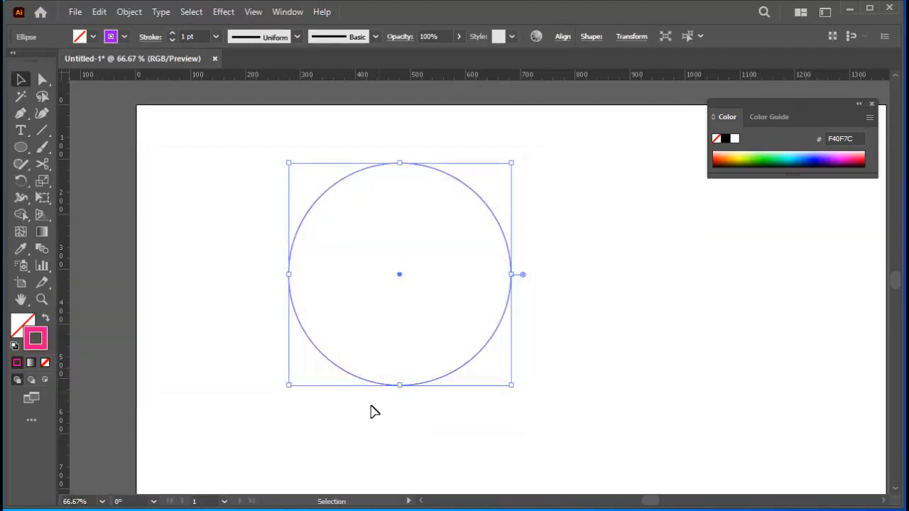
pyautogui.click(370, 412)
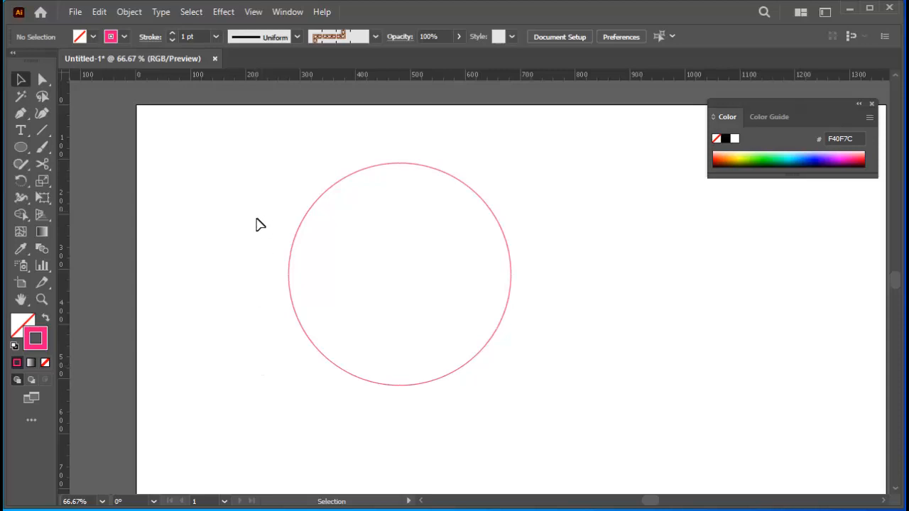
# Apply a linear gradient to the circle's stroke, running from yellow to magenta (FF00FF)
pyautogui.moveTo(256, 145); pyautogui.dragTo(529, 435)
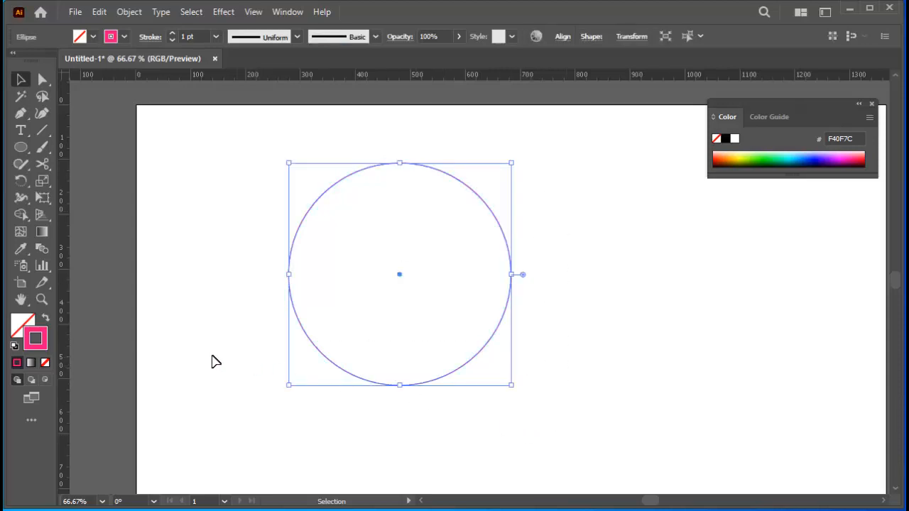
pyautogui.click(30, 364)
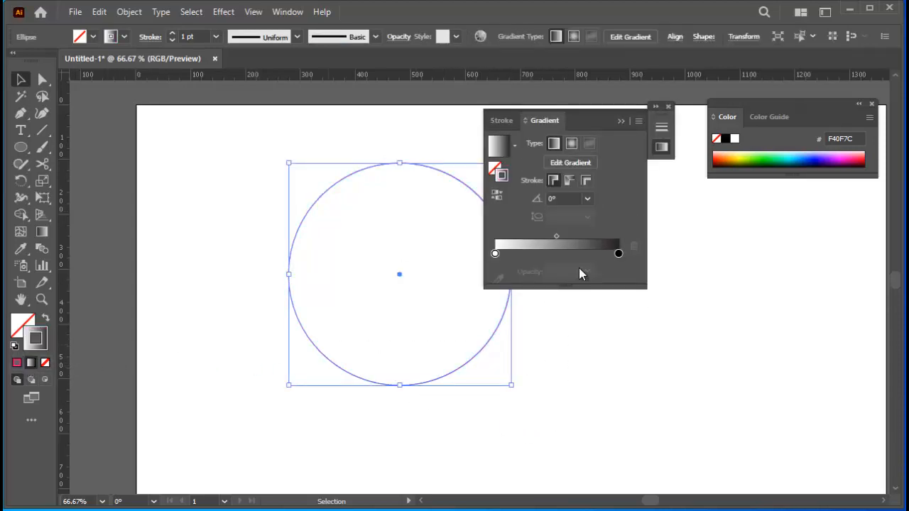
pyautogui.doubleClick(495, 255)
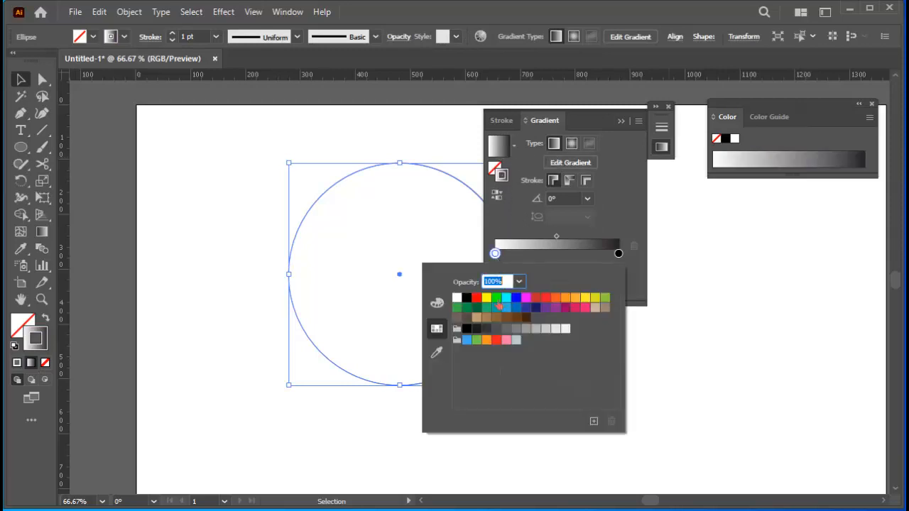
pyautogui.click(486, 296)
pyautogui.doubleClick(618, 253)
pyautogui.click(526, 297)
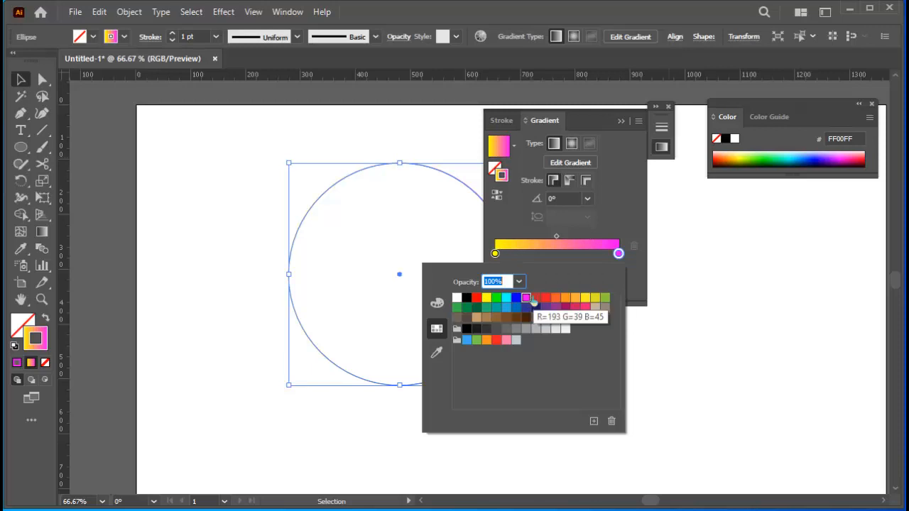
pyautogui.click(659, 324)
pyautogui.click(478, 293)
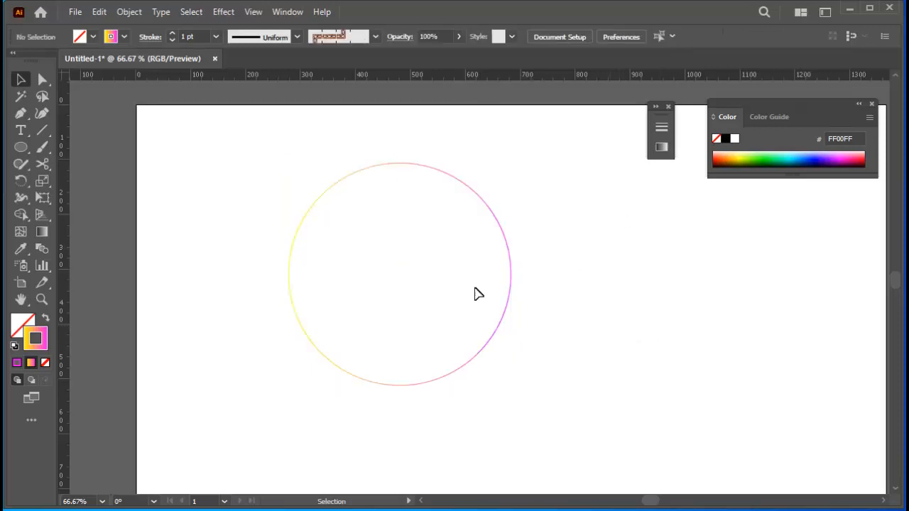
# Set the stroke weight of the gradient-outlined circle to 16 pt
pyautogui.moveTo(242, 147); pyautogui.dragTo(517, 361)
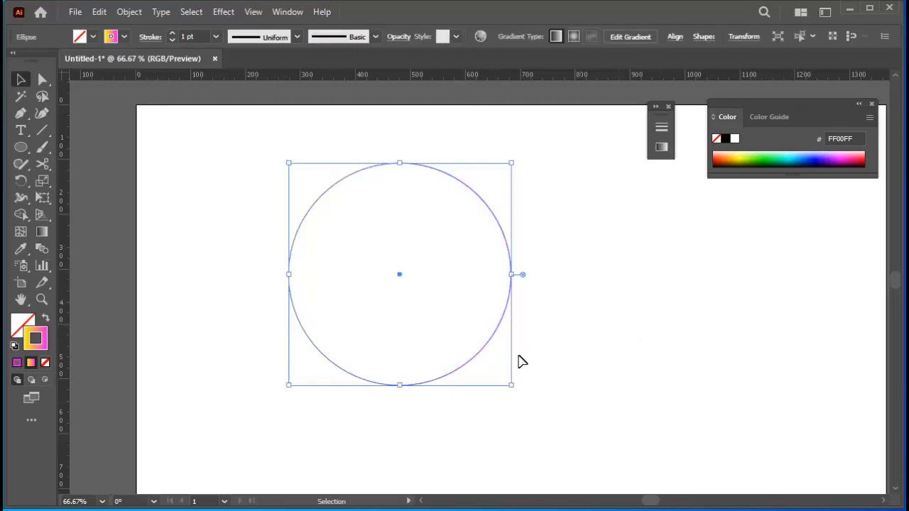
pyautogui.click(216, 36)
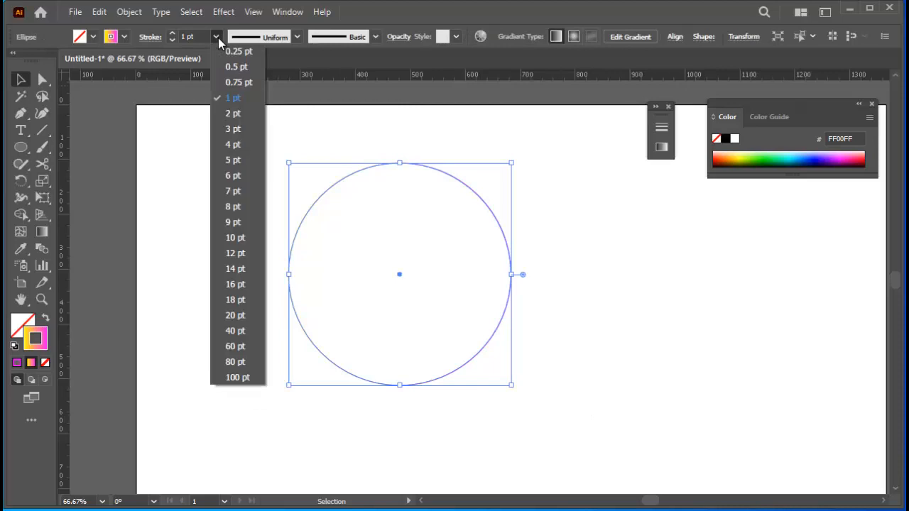
pyautogui.click(240, 284)
pyautogui.click(540, 441)
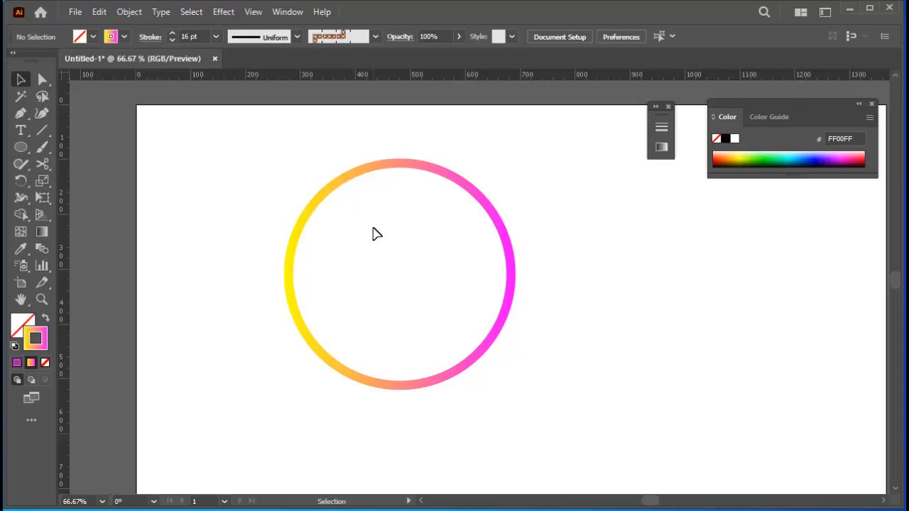
# Try the yellow-to-magenta gradient as the circle's fill and set the fill back to None
pyautogui.moveTo(254, 137); pyautogui.dragTo(603, 423)
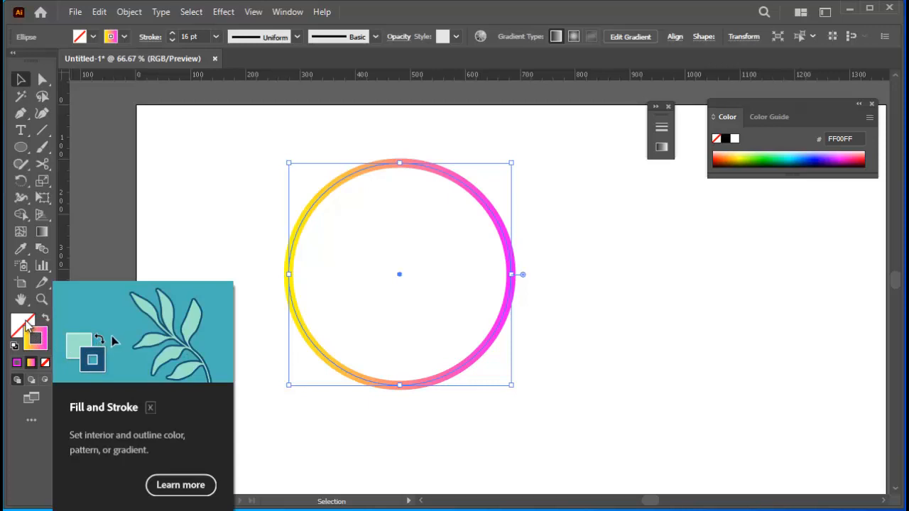
pyautogui.click(17, 363)
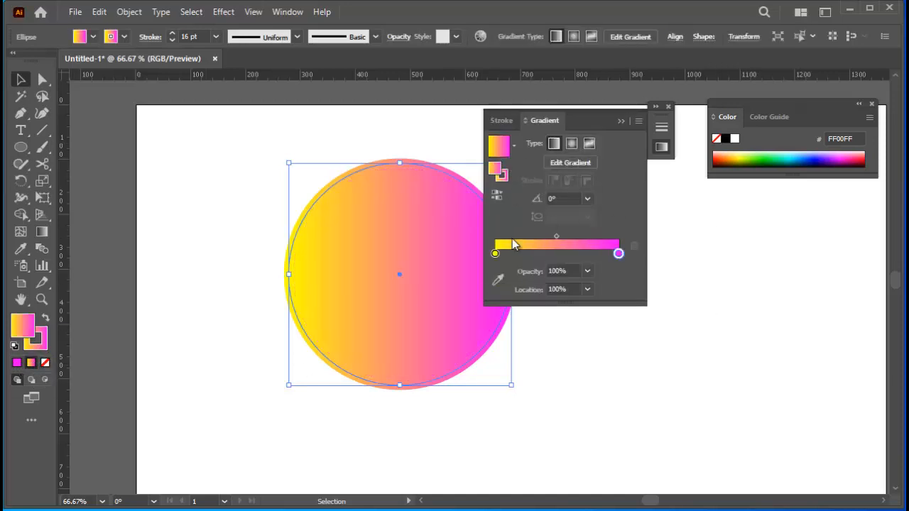
pyautogui.click(46, 362)
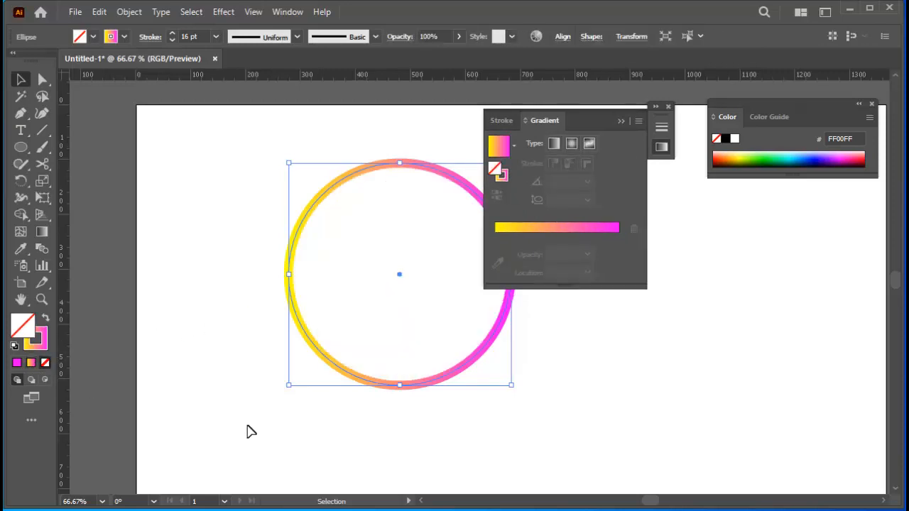
pyautogui.click(250, 431)
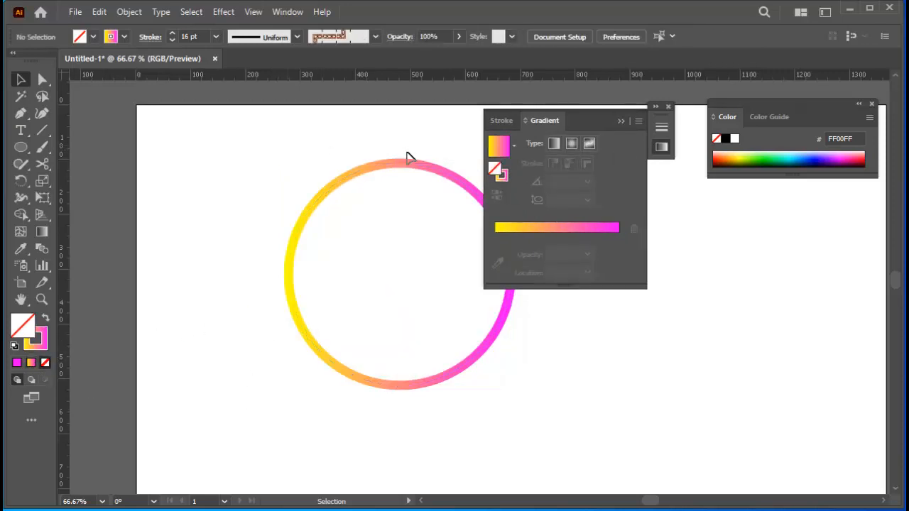
pyautogui.click(621, 121)
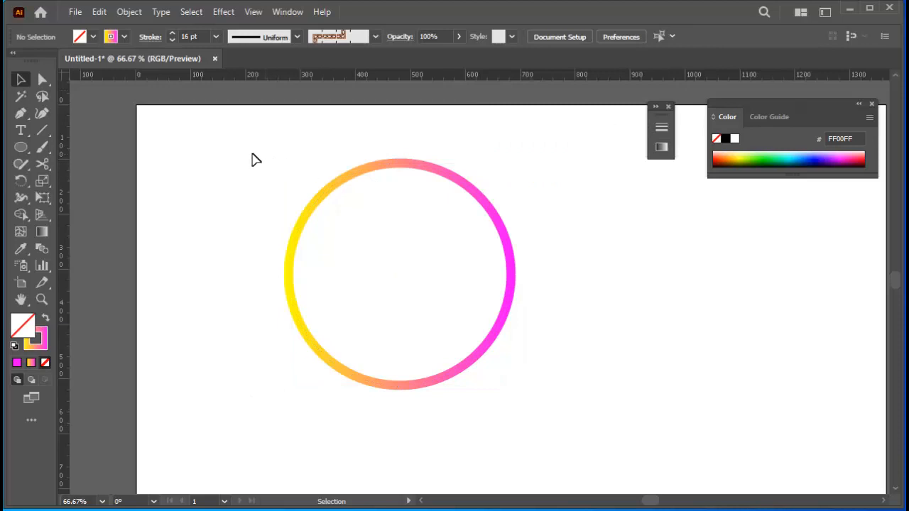
# Swap the circle's fill and stroke to try the gradient as its fill, and swap them back
pyautogui.moveTo(255, 160); pyautogui.dragTo(597, 428)
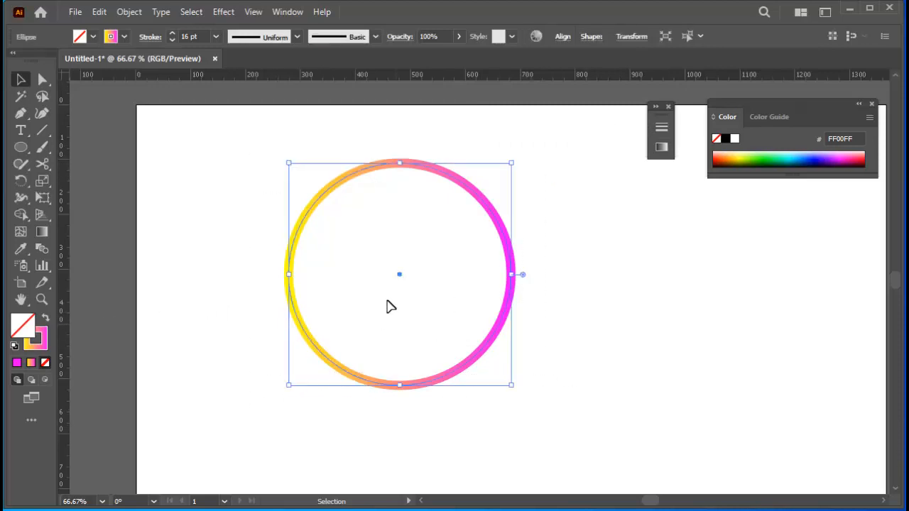
pyautogui.click(45, 319)
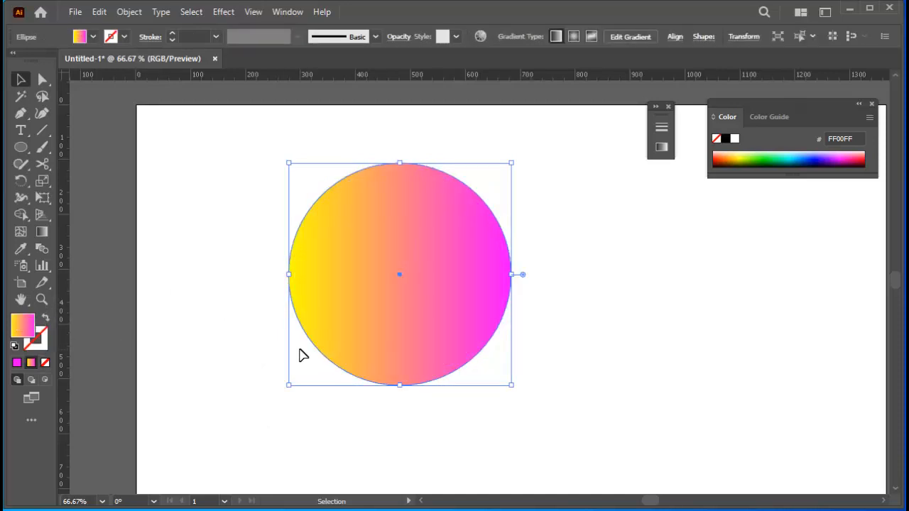
pyautogui.moveTo(254, 155); pyautogui.dragTo(603, 438)
pyautogui.click(44, 321)
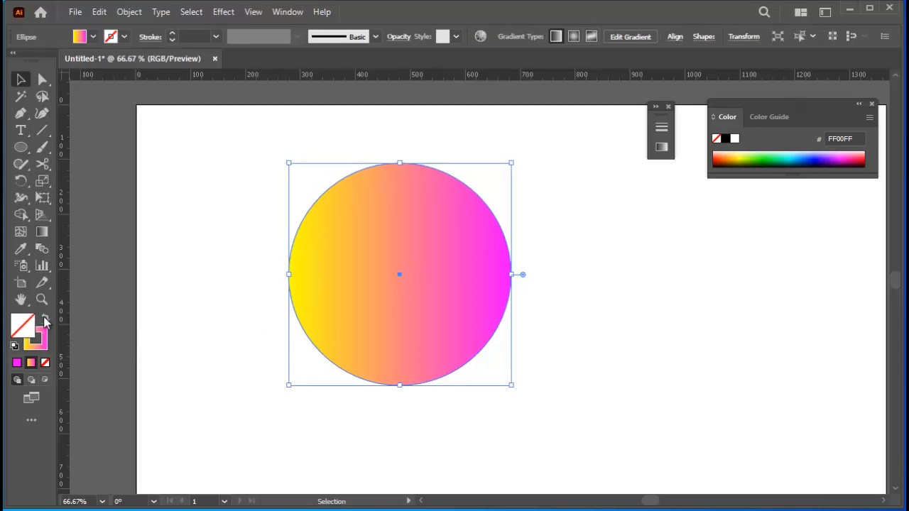
pyautogui.click(232, 158)
# Set the stroke weight of the gradient-outlined circle to 8 pt
pyautogui.moveTo(235, 141)
pyautogui.mouseDown()
pyautogui.moveTo(609, 410)
pyautogui.moveTo(615, 434)
pyautogui.mouseUp()
pyautogui.click(215, 36)
pyautogui.click(234, 206)
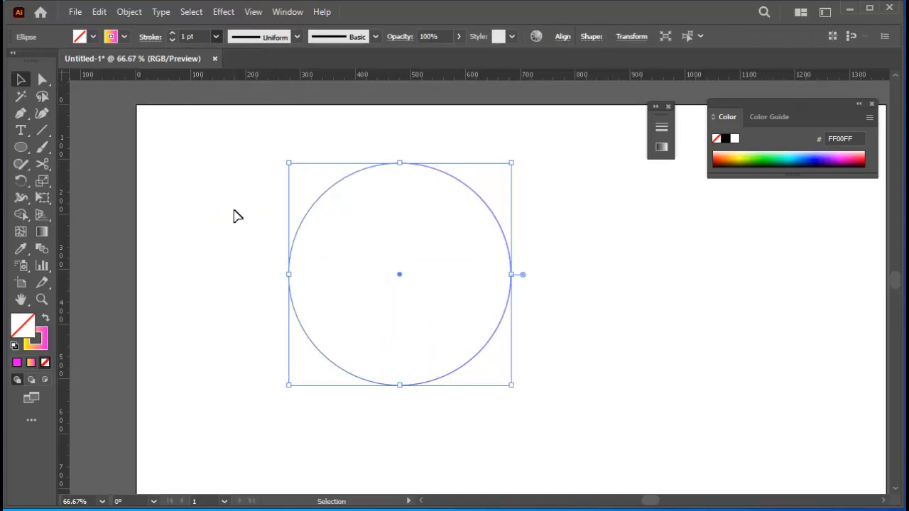
pyautogui.click(226, 325)
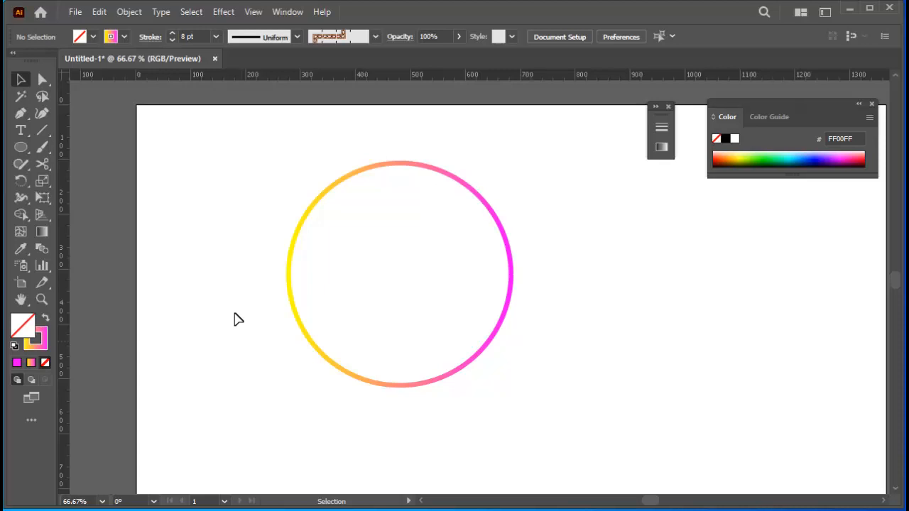
# Give the circle's stroke a 10 pt weight and round caps, and turn on Dashed Line
pyautogui.moveTo(244, 127); pyautogui.dragTo(583, 424)
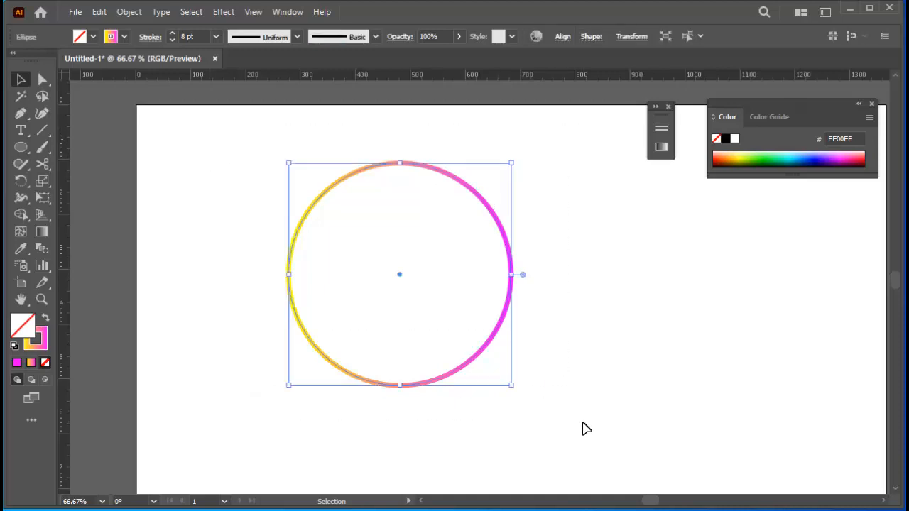
pyautogui.click(150, 40)
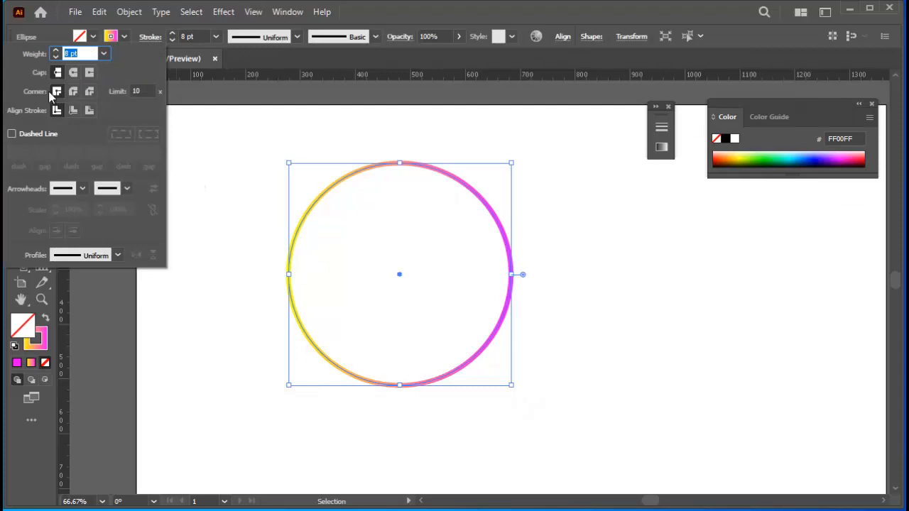
pyautogui.click(104, 54)
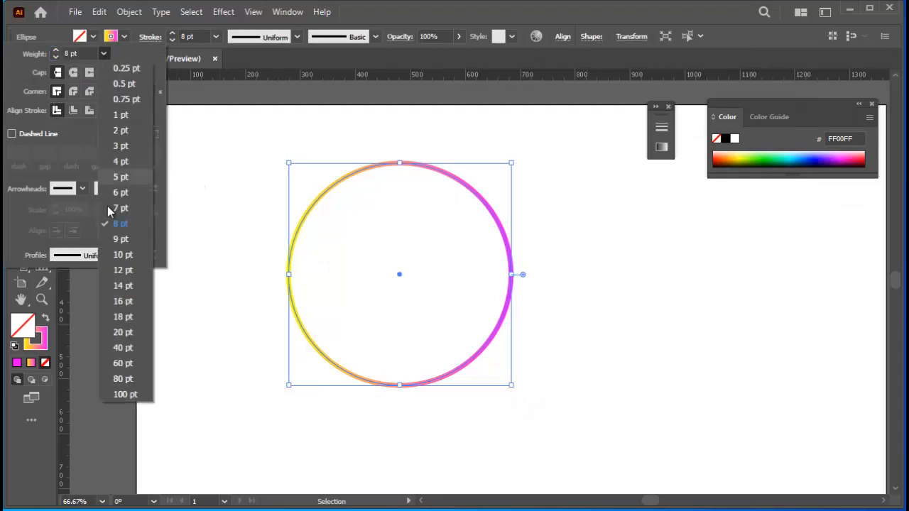
pyautogui.click(122, 254)
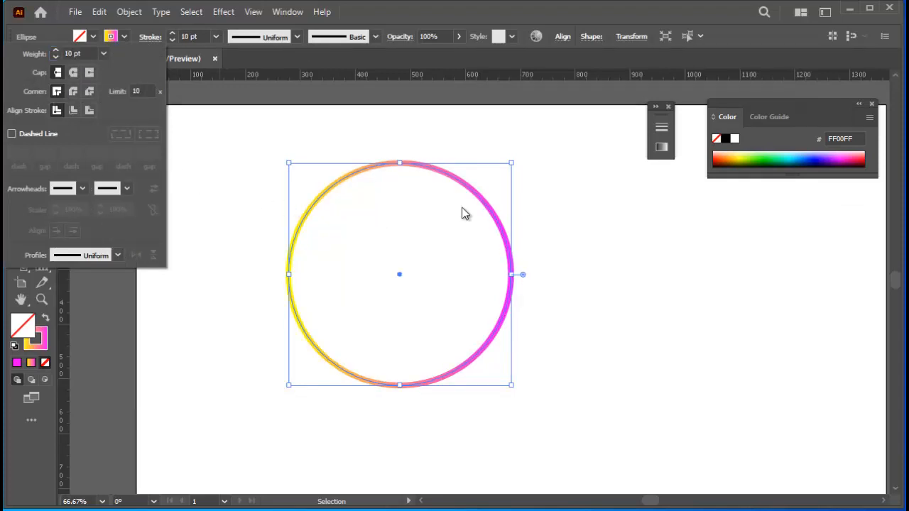
pyautogui.click(73, 74)
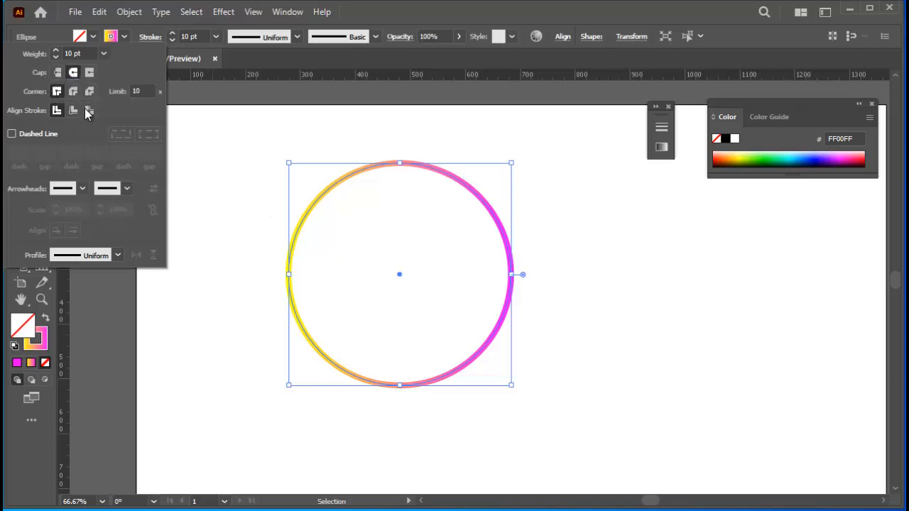
pyautogui.click(11, 134)
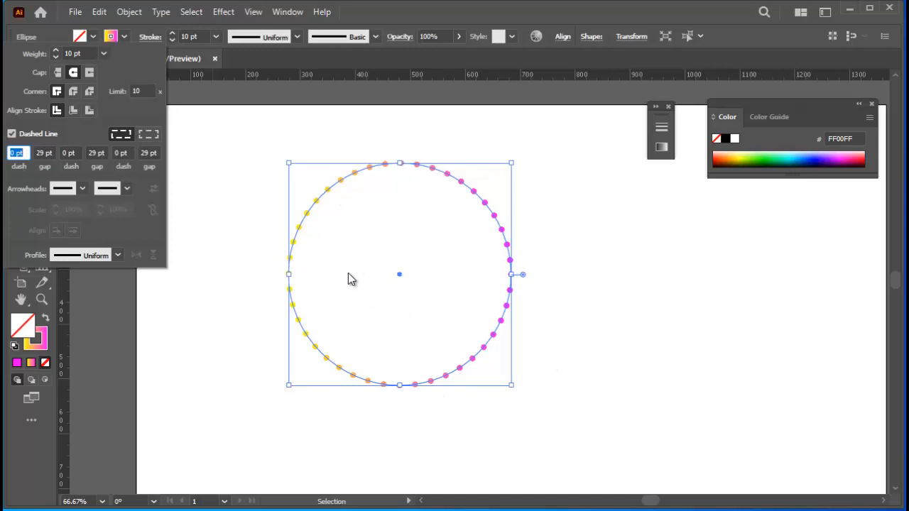
# Set all three dash lengths of the circle's dashed stroke to 14 pt
pyautogui.click(16, 154)
pyautogui.moveTo(15, 154); pyautogui.dragTo(5, 159)
pyautogui.moveTo(69, 148); pyautogui.dragTo(55, 156)
pyautogui.write('14')
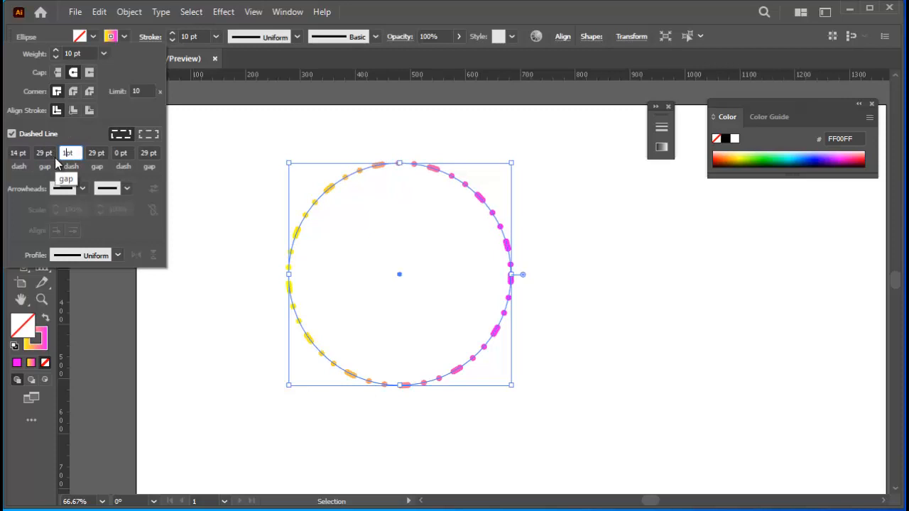
pyautogui.click(117, 154)
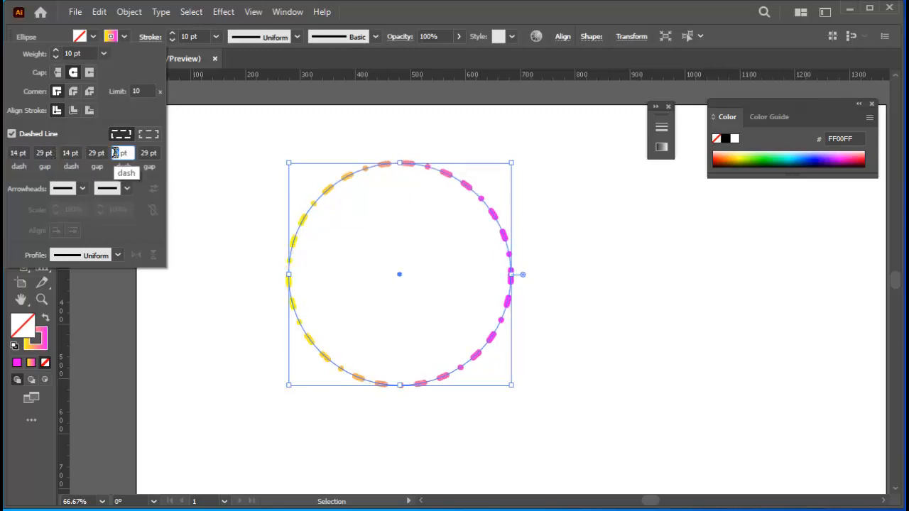
pyautogui.write('14')
pyautogui.press('Tab')
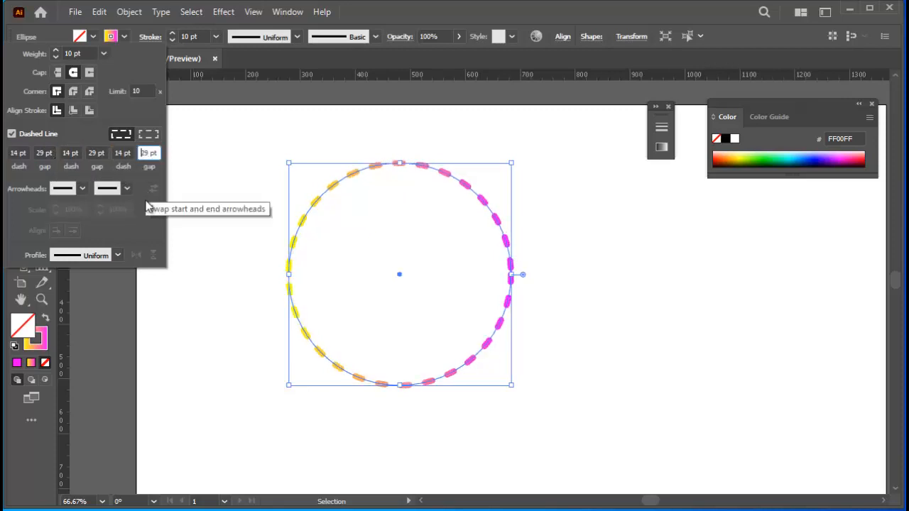
# Set all three dash lengths and the first gap of the circle's dashed stroke to 0 pt
pyautogui.click(18, 154)
pyautogui.write('0')
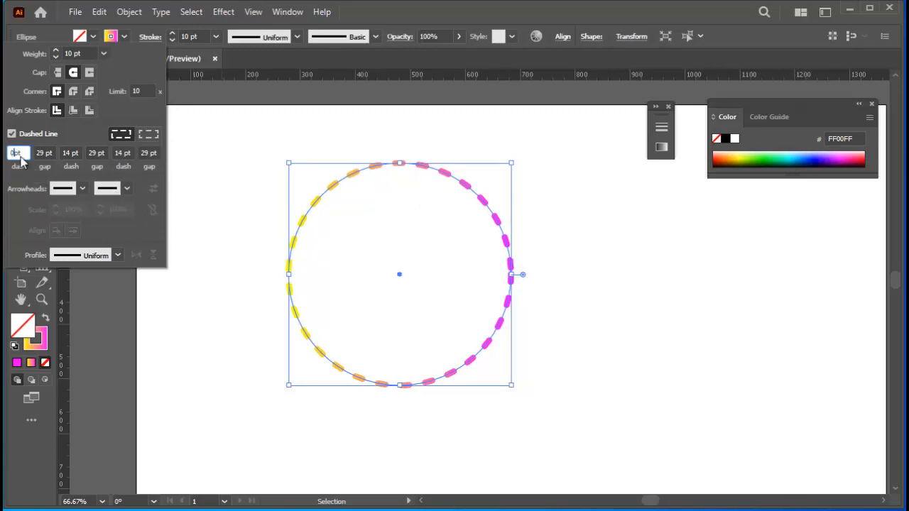
pyautogui.press('Tab')
pyautogui.write('0')
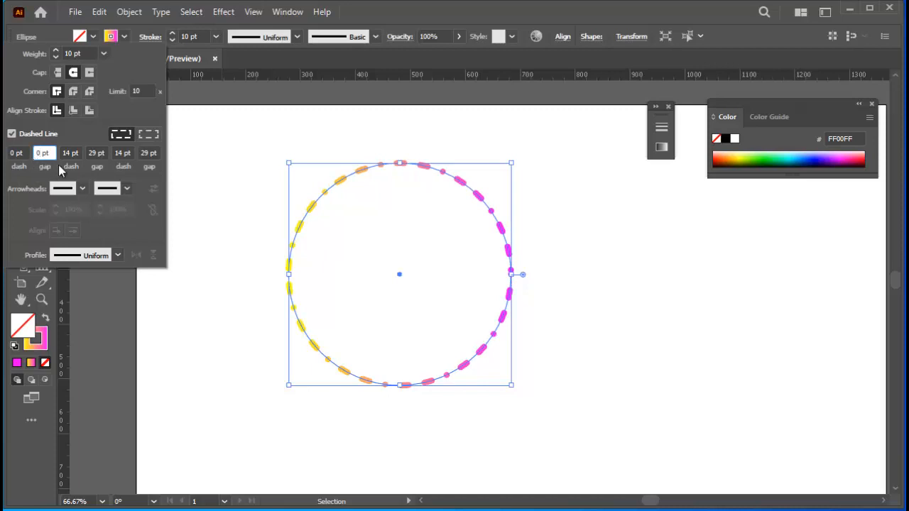
pyautogui.press('Tab')
pyautogui.write('0')
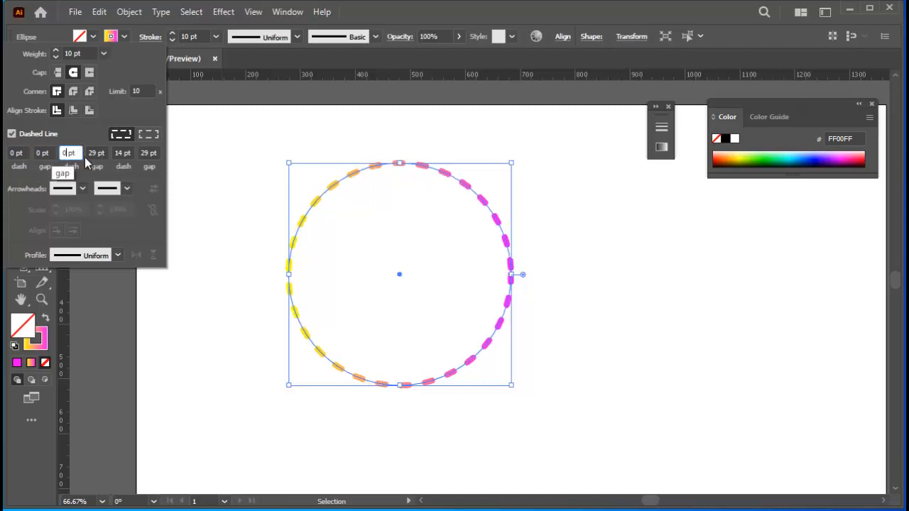
pyautogui.click(124, 152)
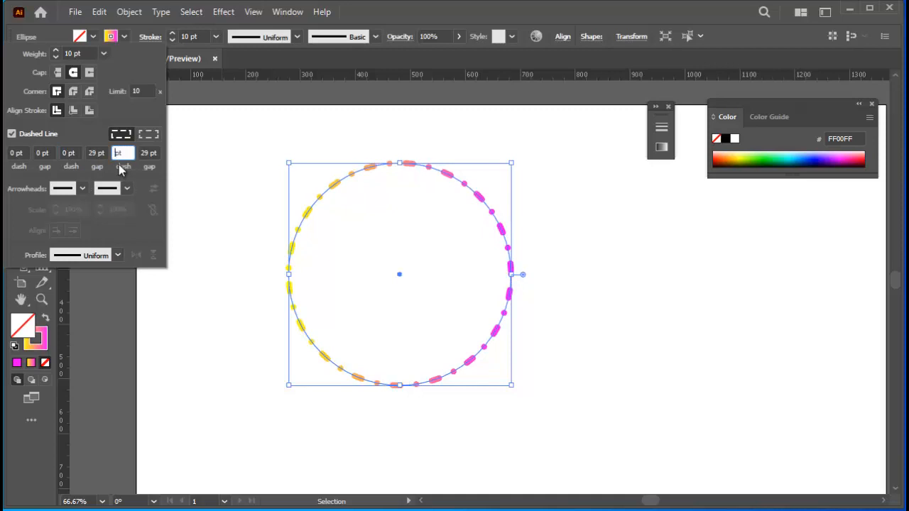
pyautogui.click(146, 153)
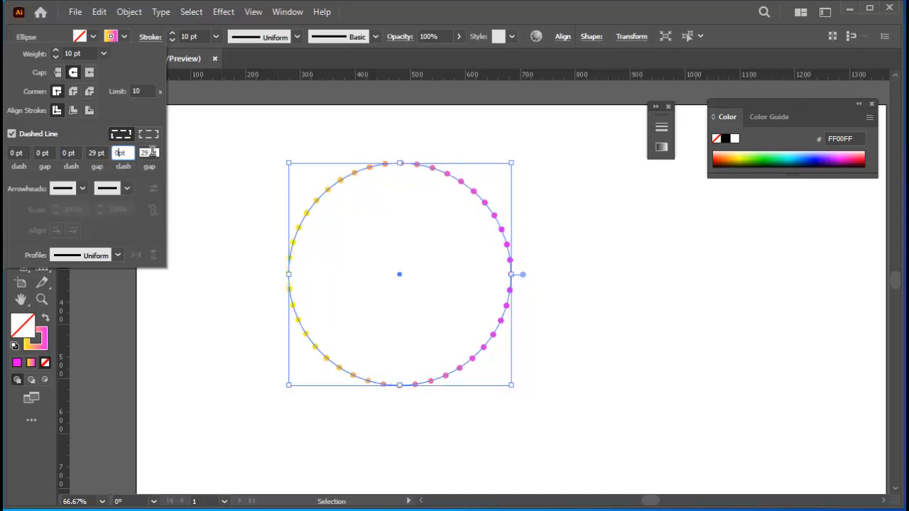
pyautogui.click(241, 324)
# Set the stroke weight of the dotted circle to 20 pt
pyautogui.moveTo(256, 117); pyautogui.dragTo(575, 404)
pyautogui.click(215, 36)
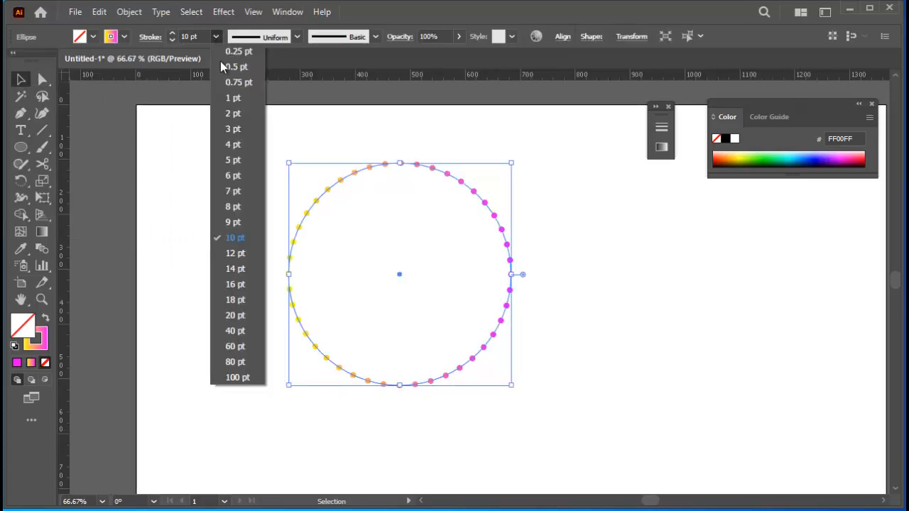
pyautogui.click(236, 314)
pyautogui.click(237, 370)
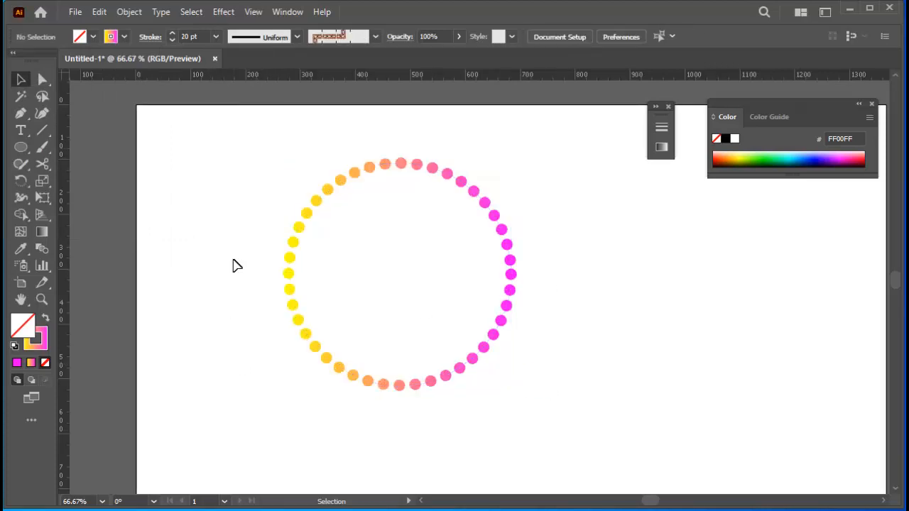
# Set all three gaps of the circle's dashed stroke to 24 pt, keeping the dashes at 0 pt
pyautogui.moveTo(246, 134); pyautogui.dragTo(535, 412)
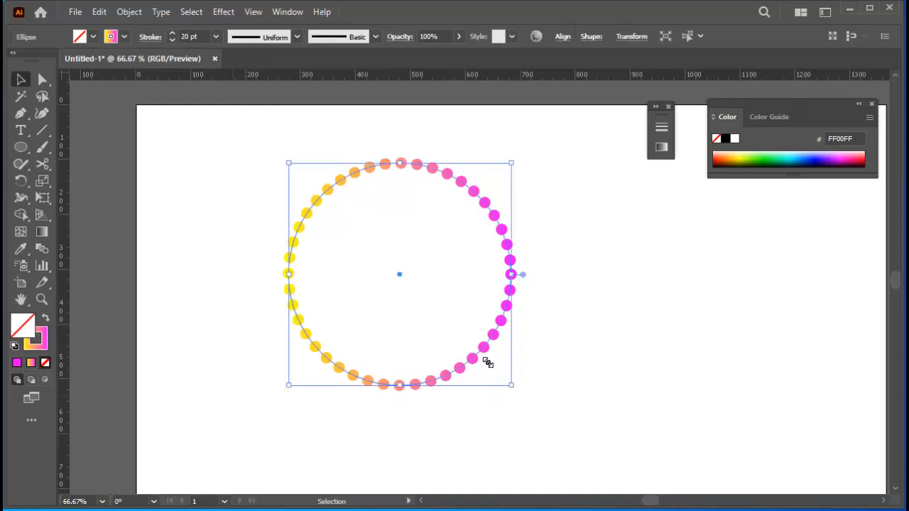
pyautogui.click(151, 38)
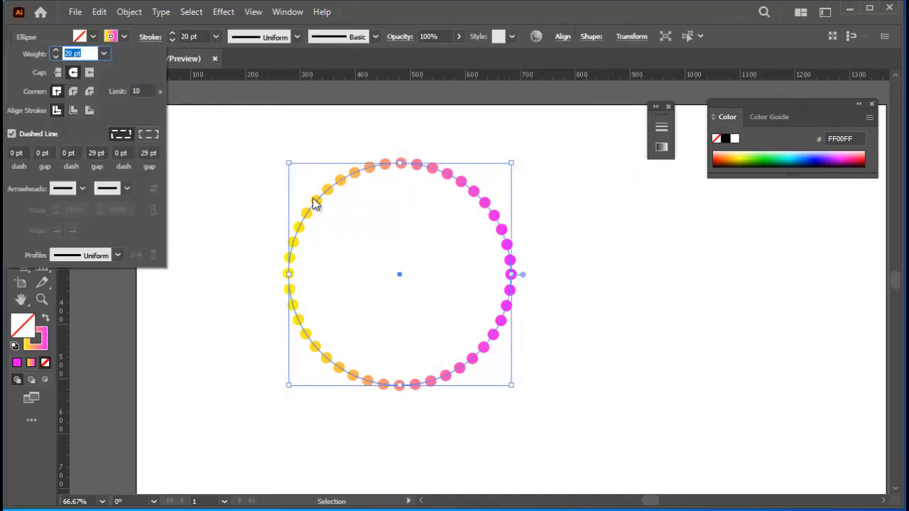
pyautogui.click(147, 153)
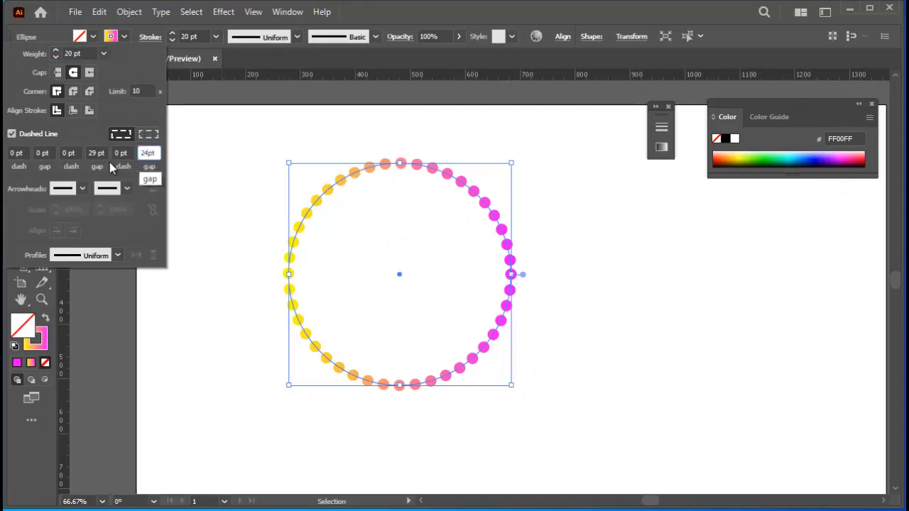
pyautogui.click(63, 150)
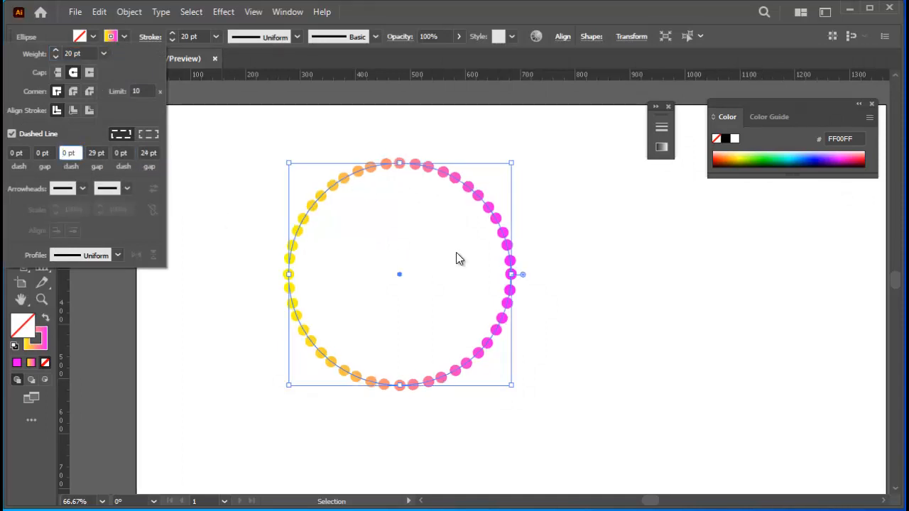
pyautogui.click(93, 153)
pyautogui.write('24')
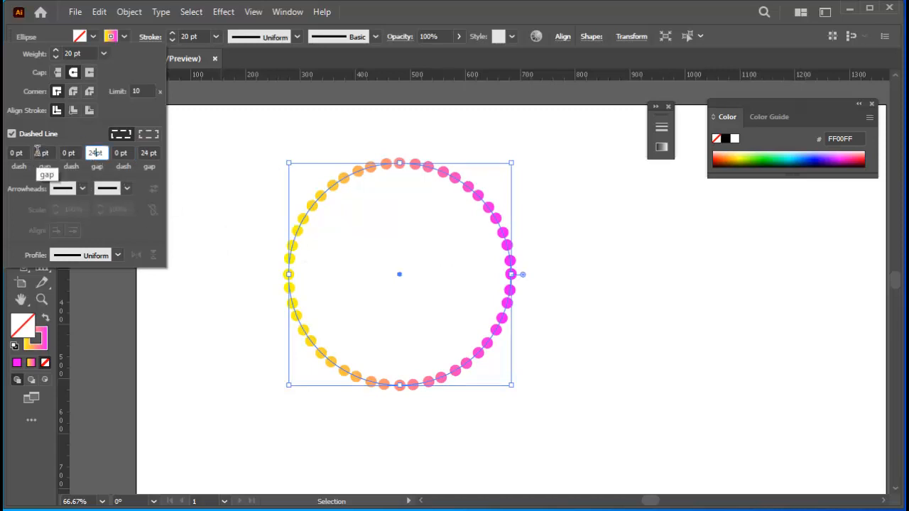
pyautogui.click(41, 151)
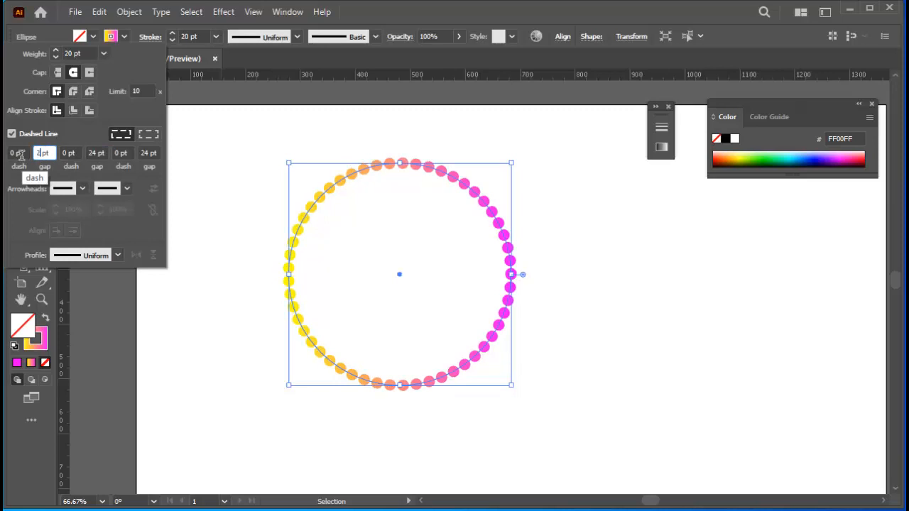
pyautogui.press('Tab')
pyautogui.click(196, 236)
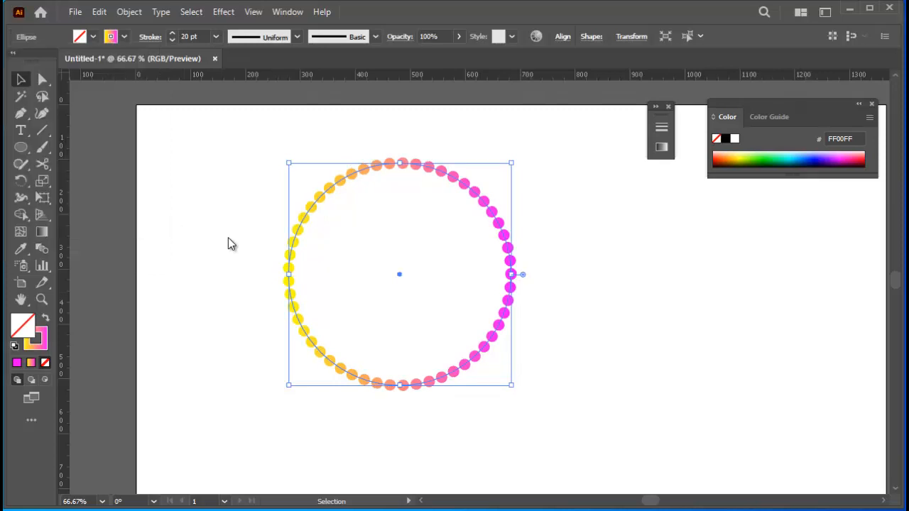
pyautogui.click(231, 239)
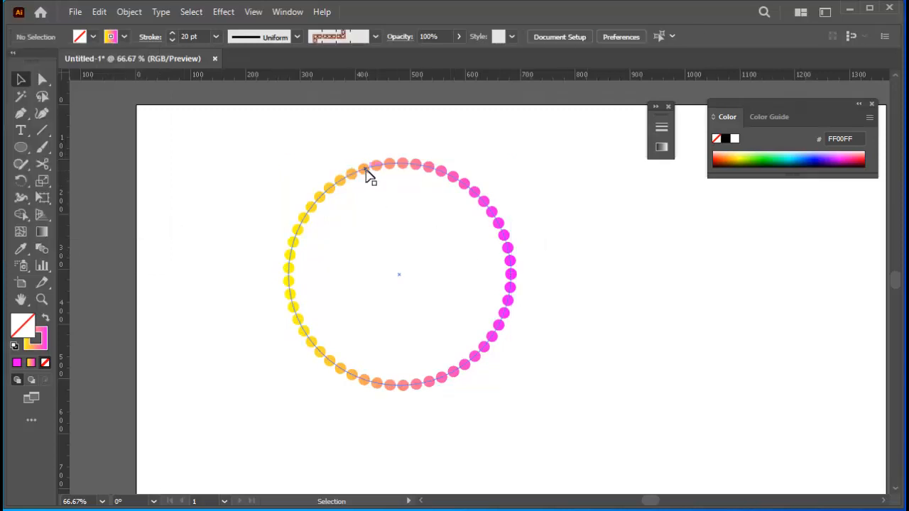
# Try to set all three gaps of the dashed stroke to 40 pt with no object selected
pyautogui.click(152, 38)
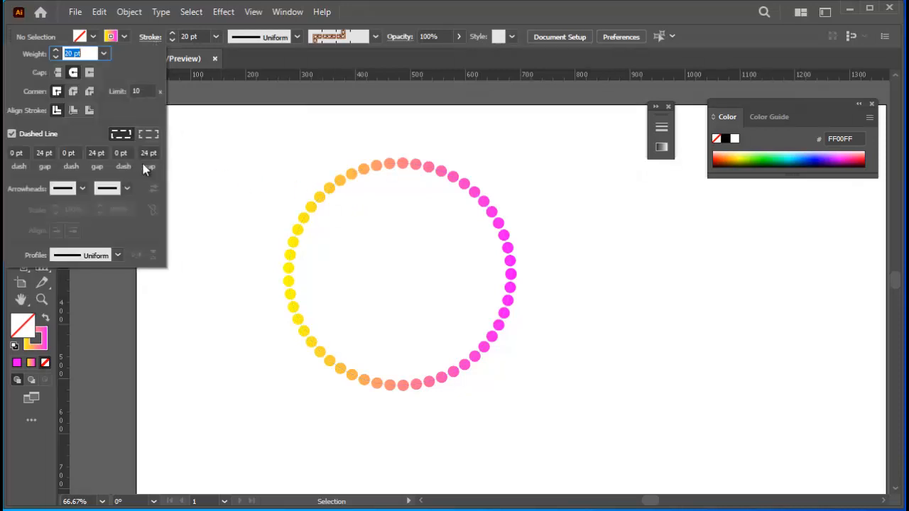
pyautogui.click(97, 153)
pyautogui.write('40')
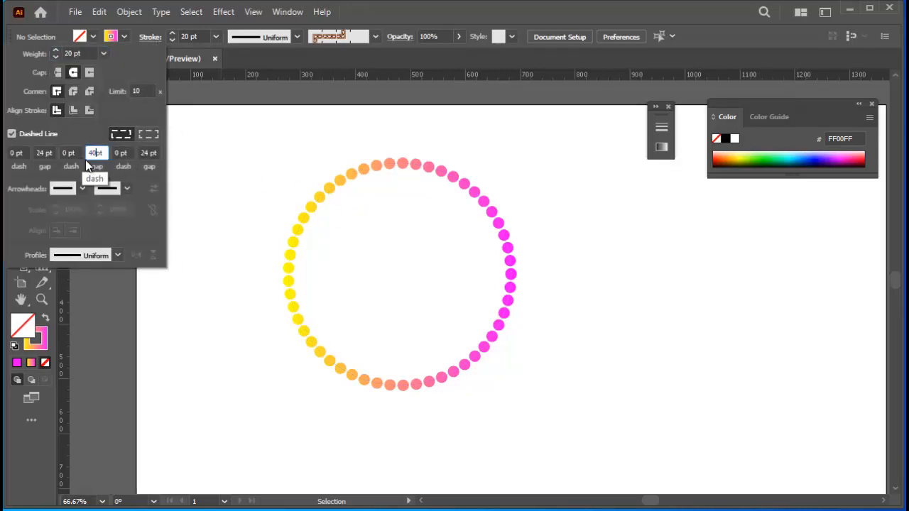
pyautogui.click(135, 154)
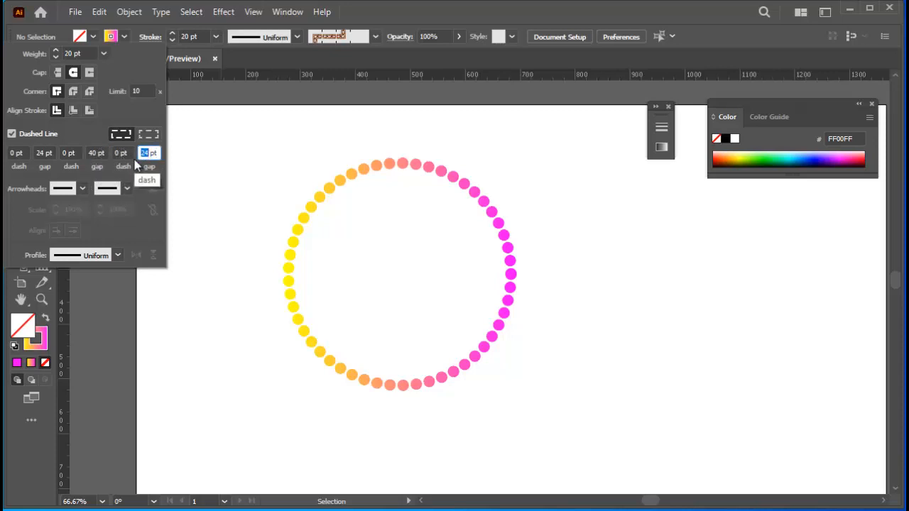
pyautogui.click(39, 153)
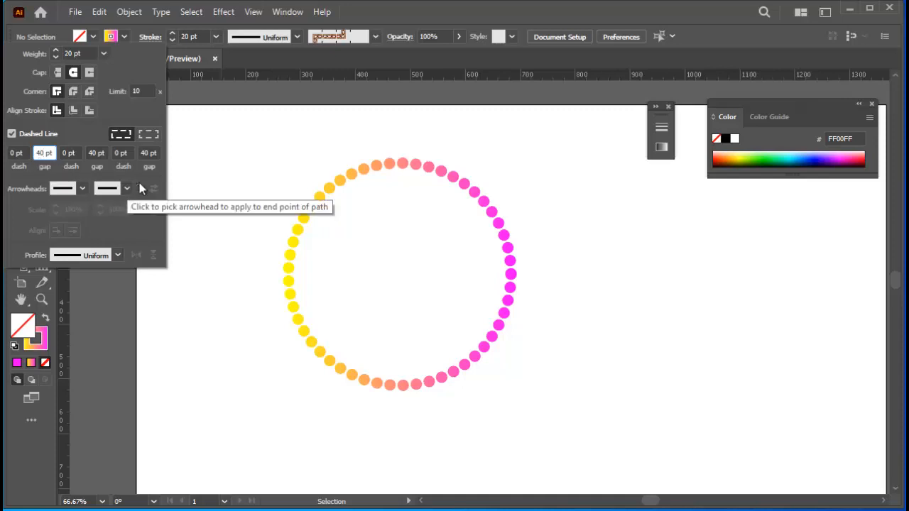
pyautogui.click(197, 186)
# Select the dotted circle and set all three gaps of its dashed stroke to 40 pt
pyautogui.moveTo(242, 135); pyautogui.dragTo(493, 363)
pyautogui.moveTo(493, 363); pyautogui.dragTo(533, 373)
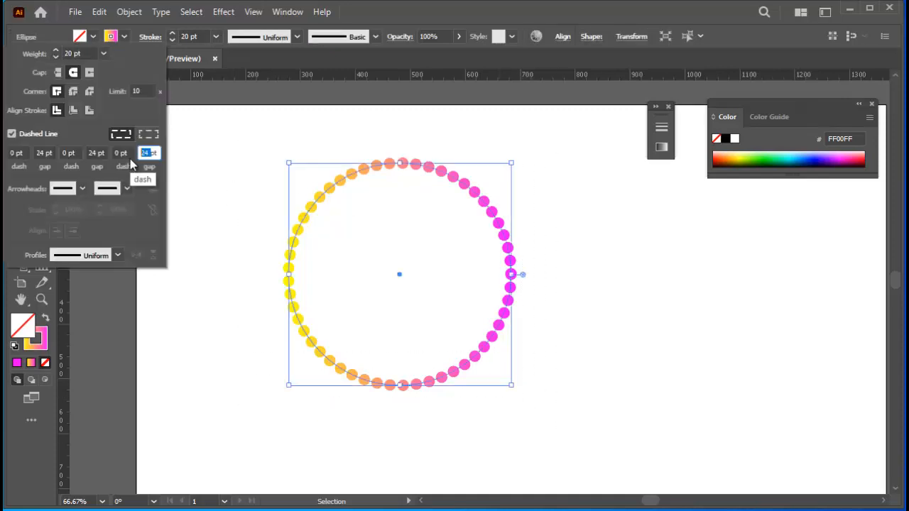
pyautogui.write('40')
pyautogui.click(95, 153)
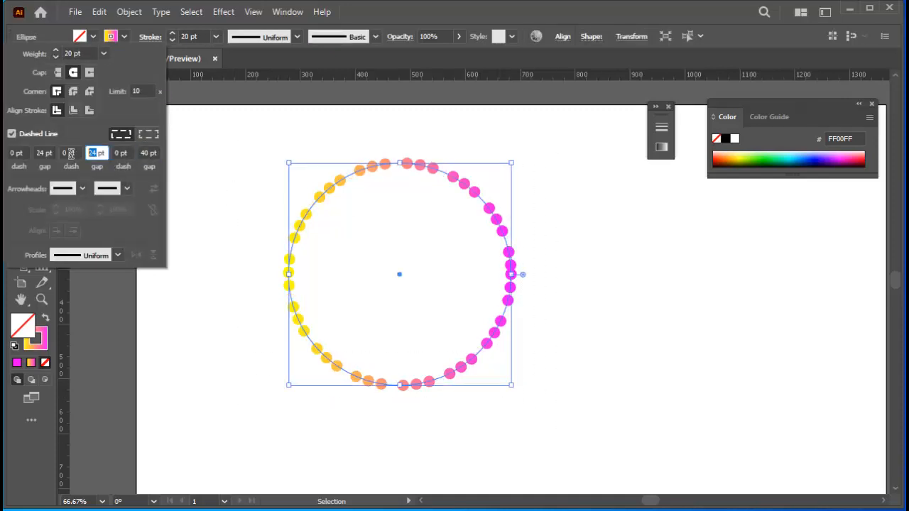
pyautogui.write('40')
pyautogui.click(44, 153)
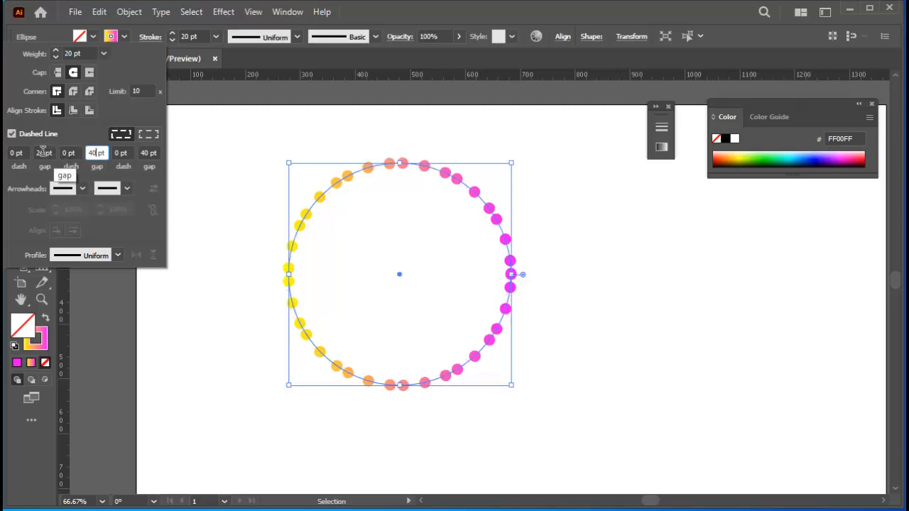
pyautogui.write('40')
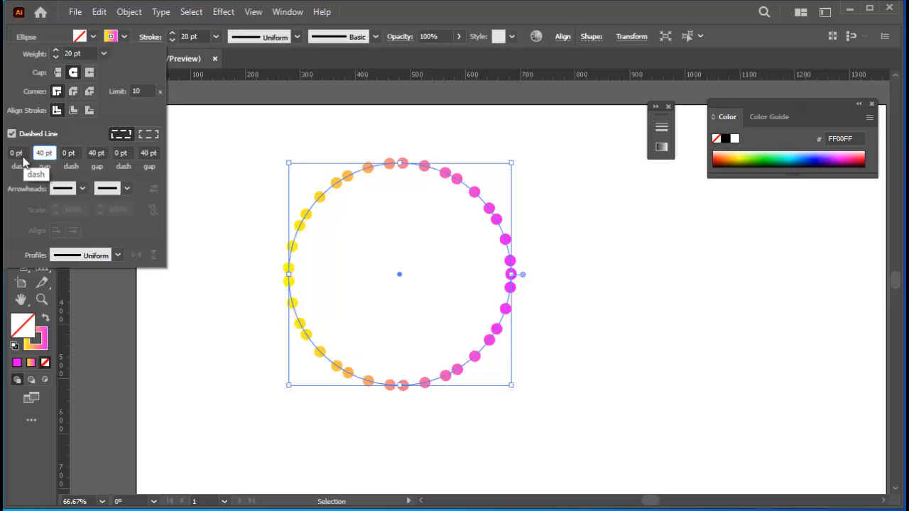
pyautogui.press('Return')
pyautogui.click(142, 180)
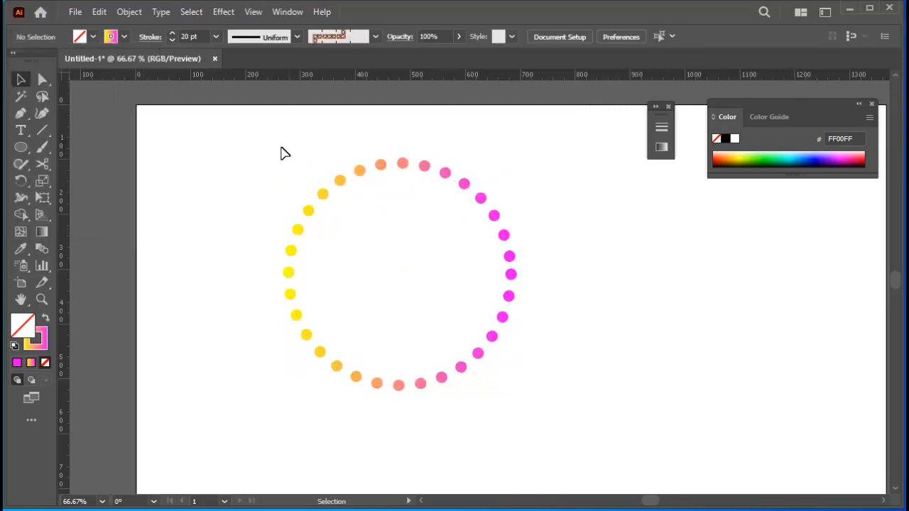
pyautogui.moveTo(256, 138)
pyautogui.mouseDown()
pyautogui.moveTo(527, 392)
pyautogui.moveTo(560, 440)
pyautogui.mouseUp()
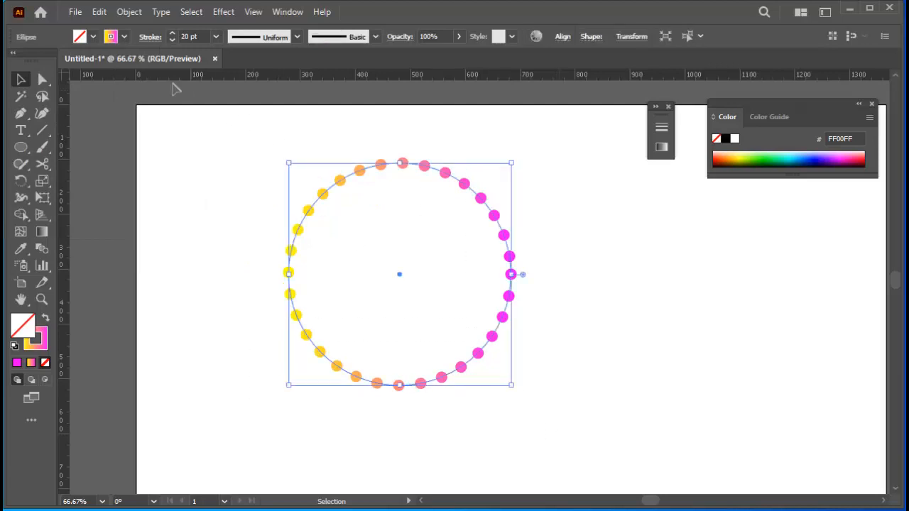
pyautogui.click(153, 39)
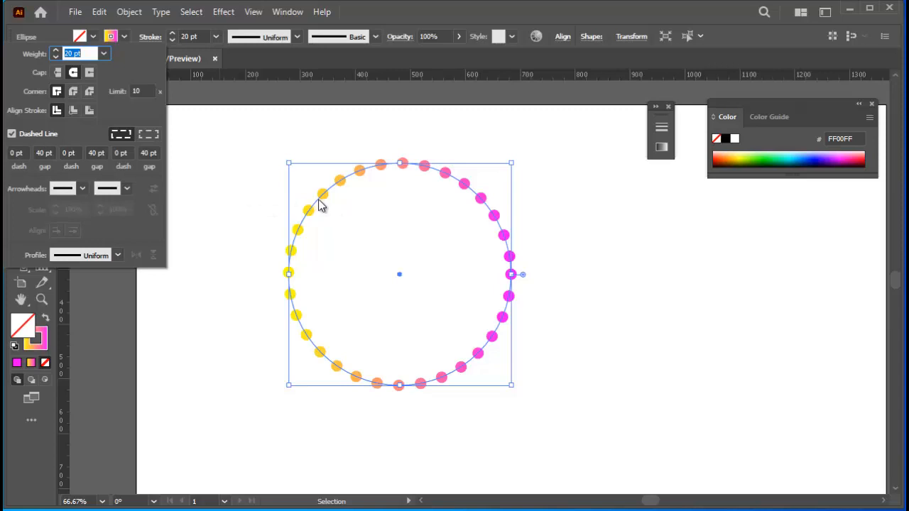
pyautogui.click(11, 153)
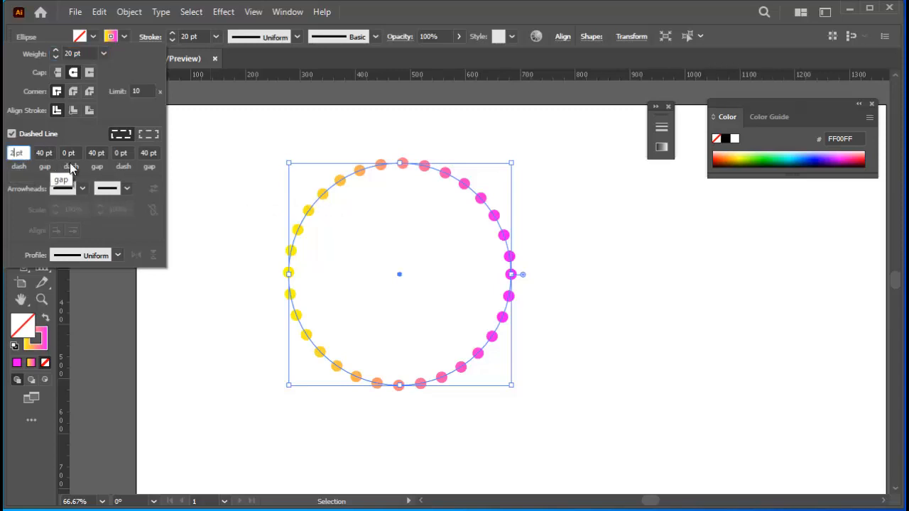
pyautogui.press('BackSpace')
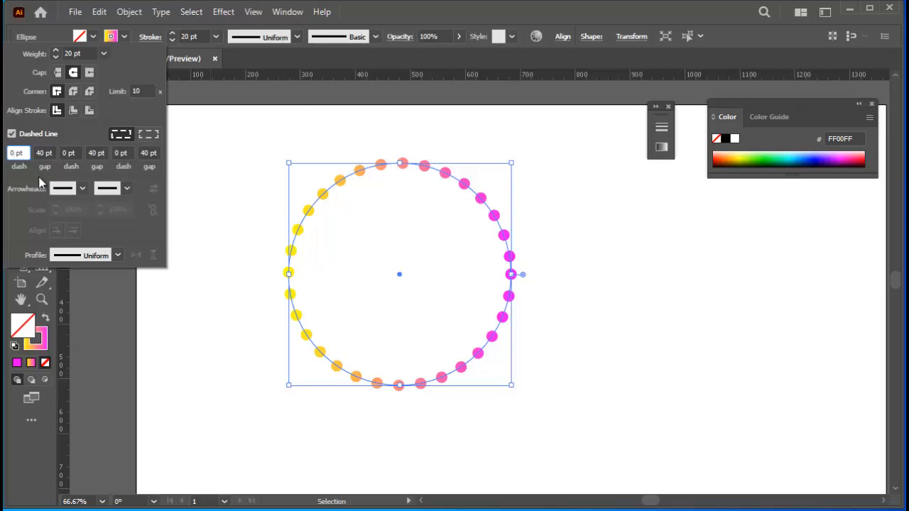
pyautogui.click(243, 217)
pyautogui.click(249, 149)
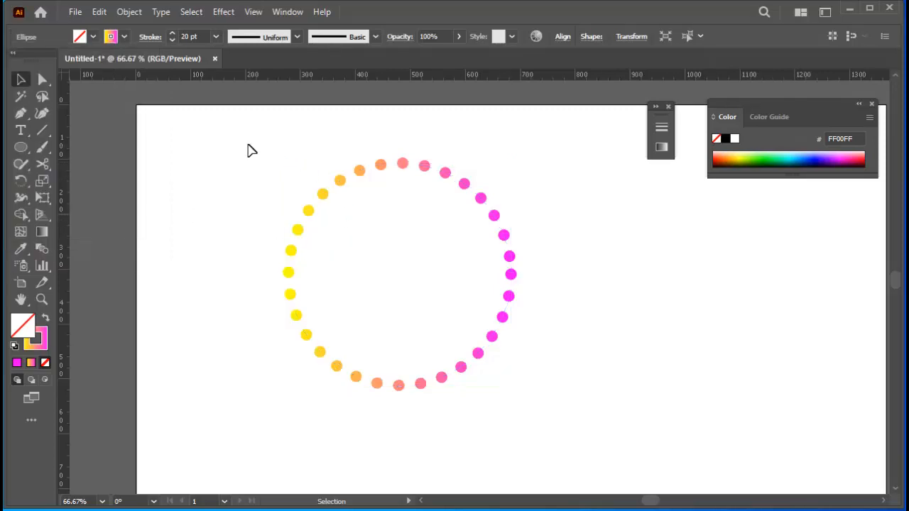
pyautogui.hotkey('ctrl', 'a')
pyautogui.click(249, 240)
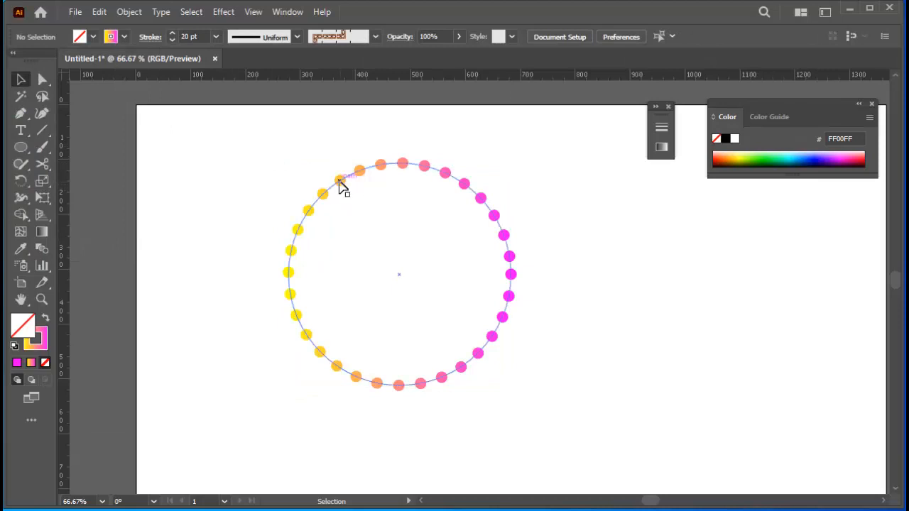
# Move the dotted circle toward the artboard's upper-left corner and set all three gaps of its dashed stroke to 30 pt
pyautogui.moveTo(341, 182); pyautogui.dragTo(225, 146)
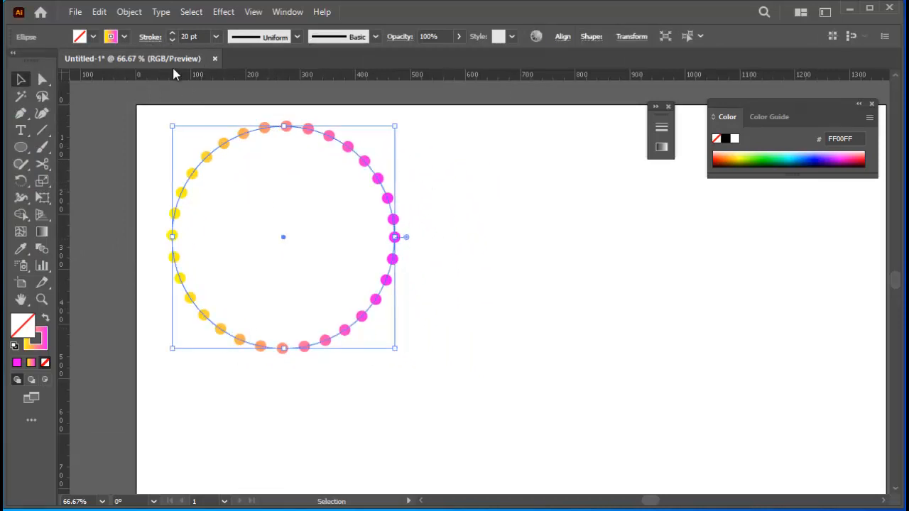
pyautogui.click(152, 41)
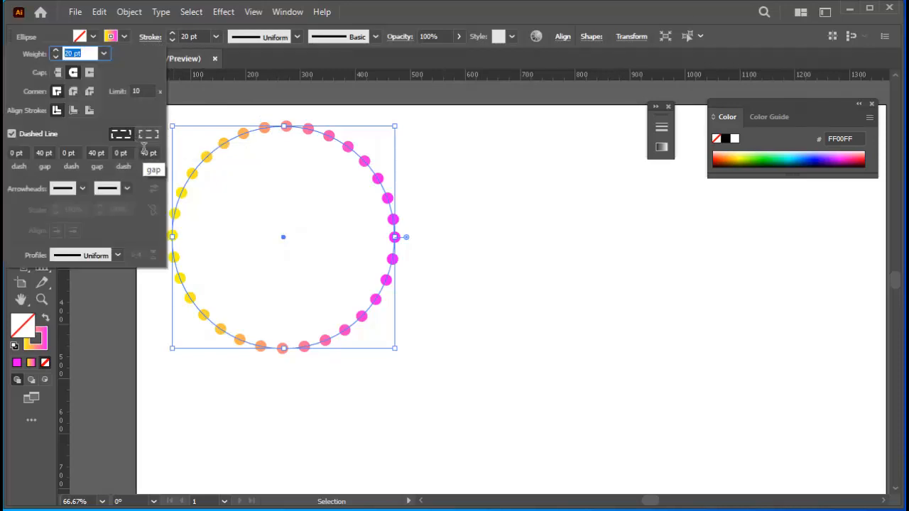
pyautogui.moveTo(149, 152); pyautogui.dragTo(137, 160)
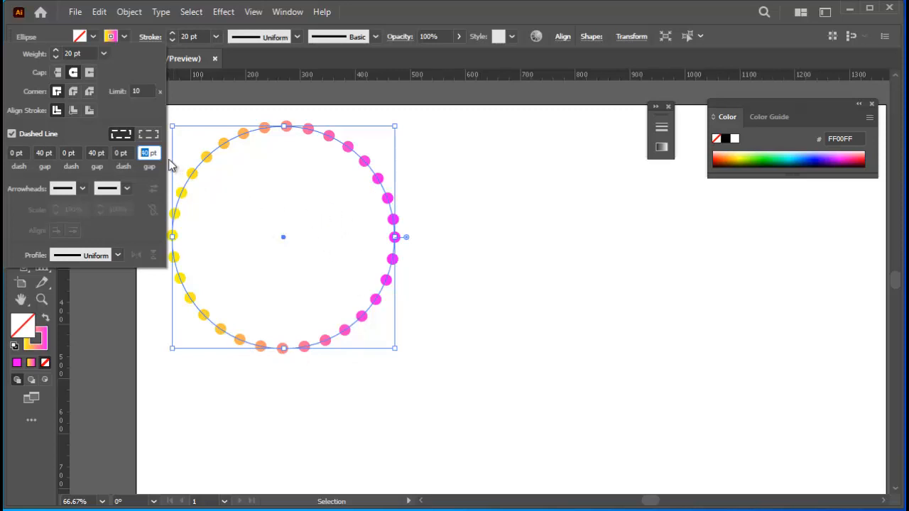
pyautogui.write('30')
pyautogui.click(91, 153)
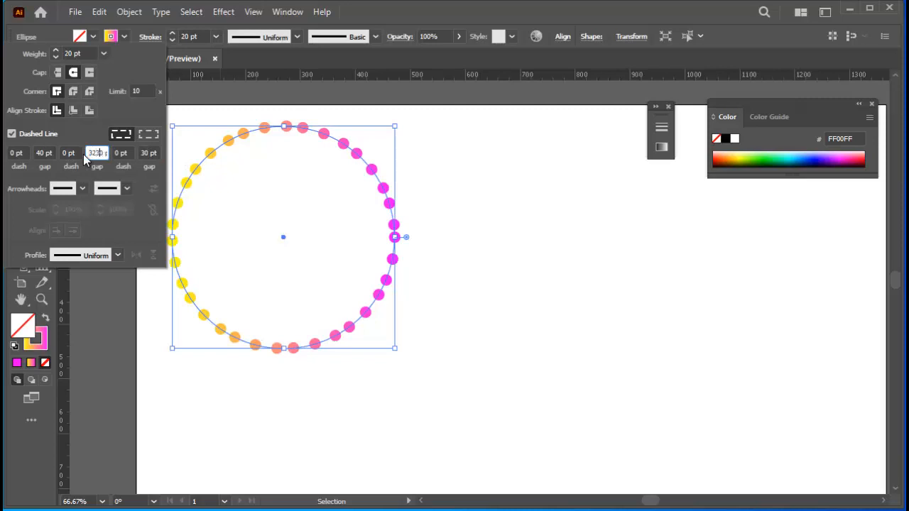
pyautogui.press('BackSpace')
pyautogui.press('BackSpace')
pyautogui.press('Return')
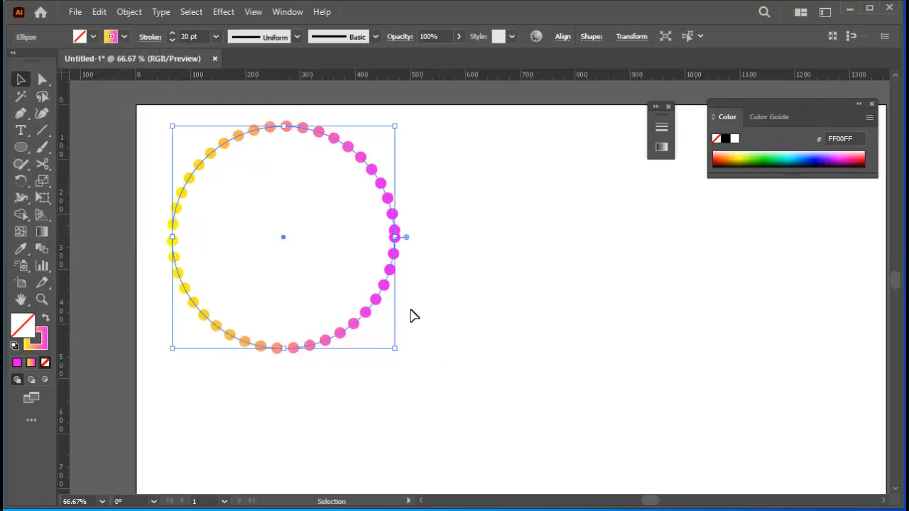
pyautogui.click(580, 360)
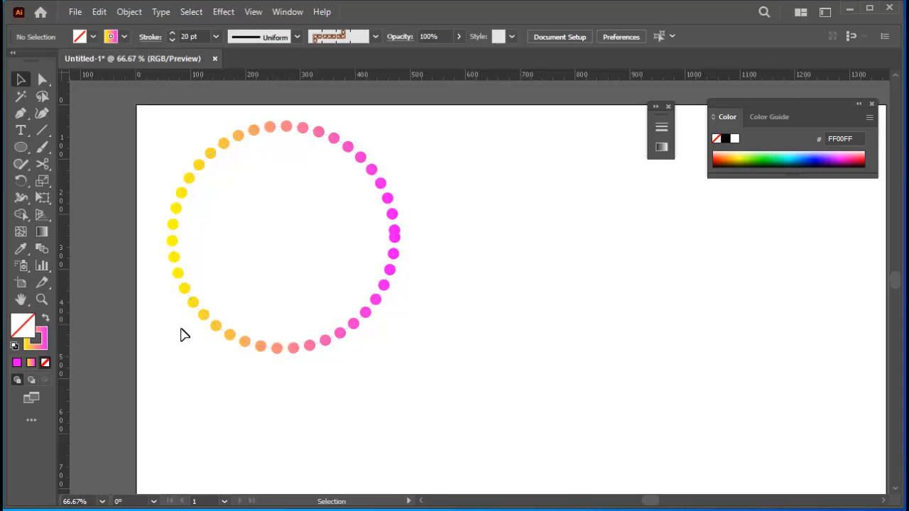
# Draw a second circle with the Ellipse tool in the artboard's empty lower-right area and turn off its dashed line
pyautogui.press('l')
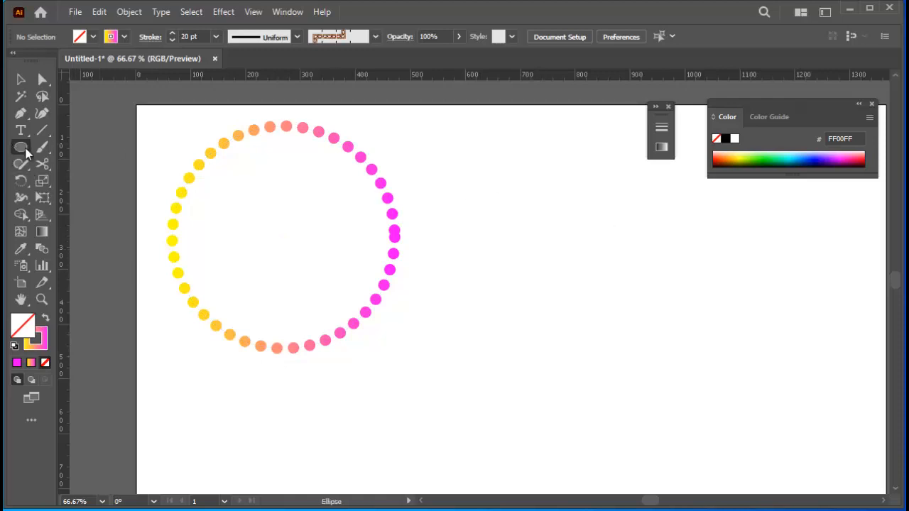
pyautogui.moveTo(535, 218)
pyautogui.mouseDown()
pyautogui.moveTo(771, 414)
pyautogui.moveTo(772, 453)
pyautogui.mouseUp()
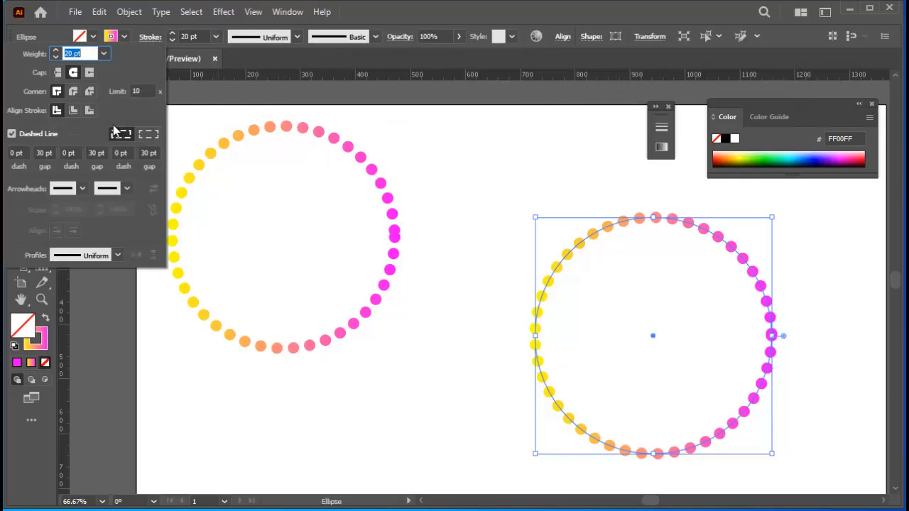
pyautogui.click(12, 133)
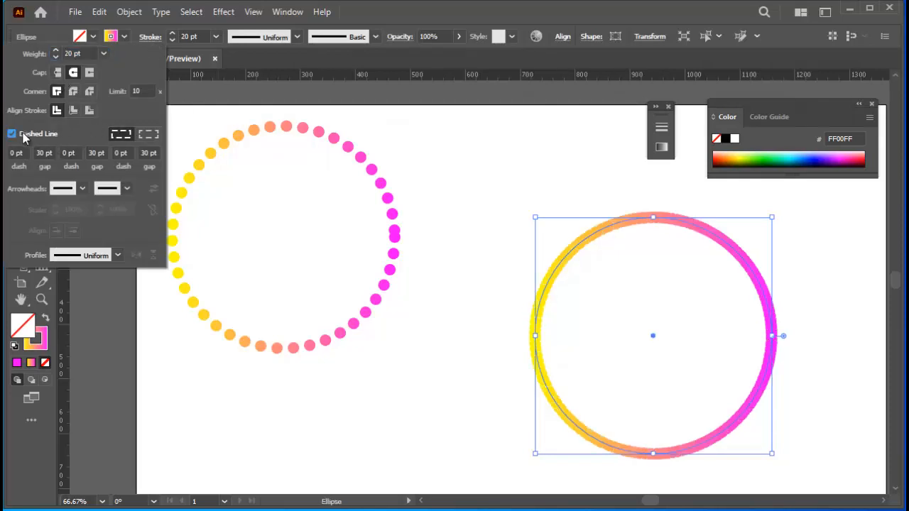
pyautogui.click(383, 137)
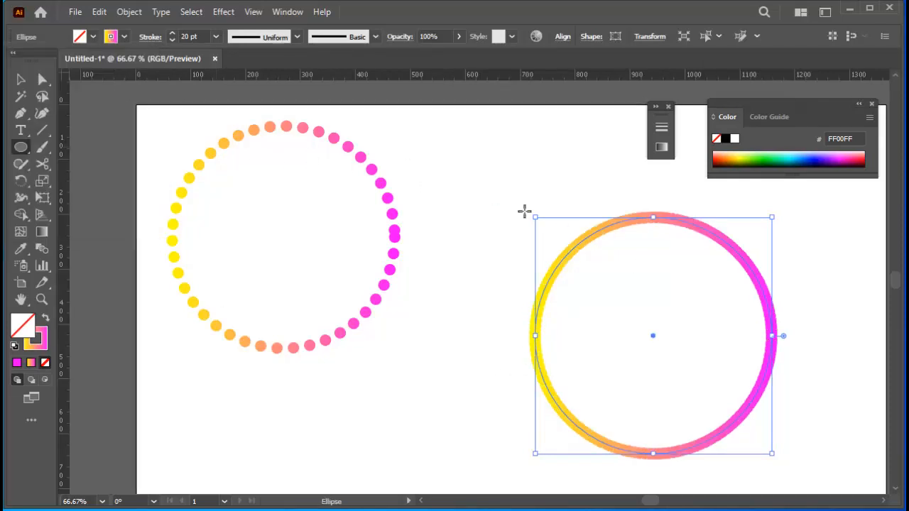
# Move the solid gradient circle up and left, closer to the dotted circle
pyautogui.click(20, 79)
pyautogui.click(552, 238)
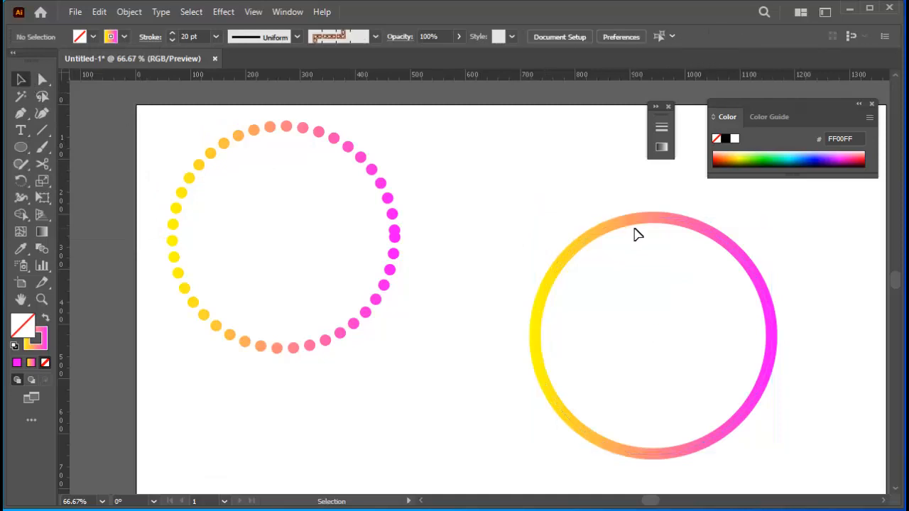
pyautogui.moveTo(635, 233); pyautogui.dragTo(558, 199)
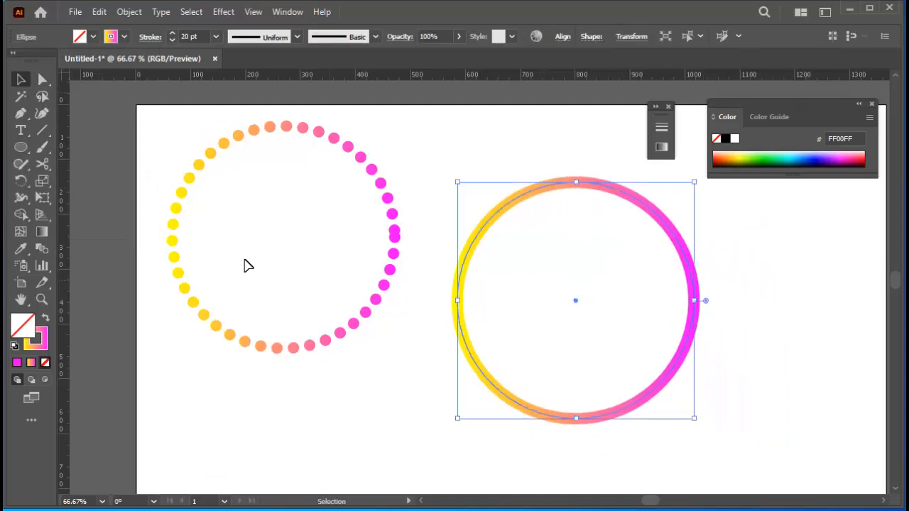
# Cut the solid circle's path at its rightmost anchor point with the Scissors tool
pyautogui.click(41, 165)
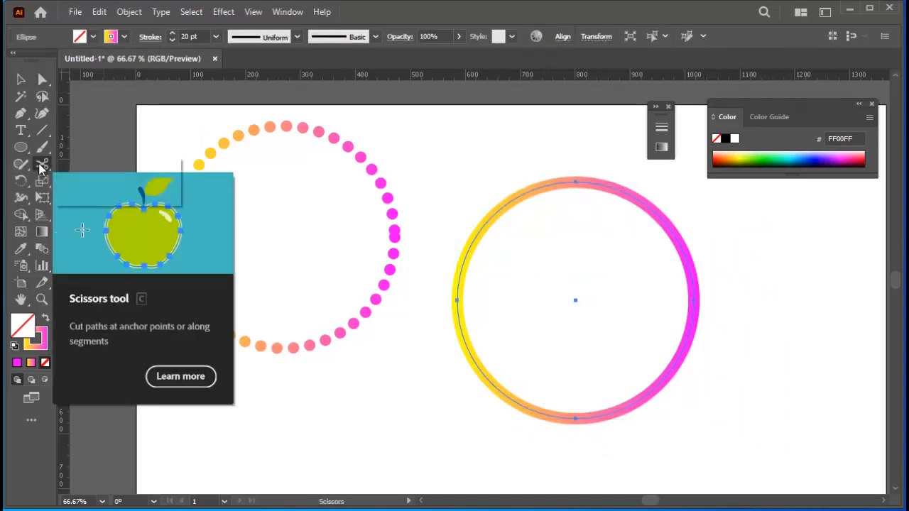
pyautogui.click(124, 182)
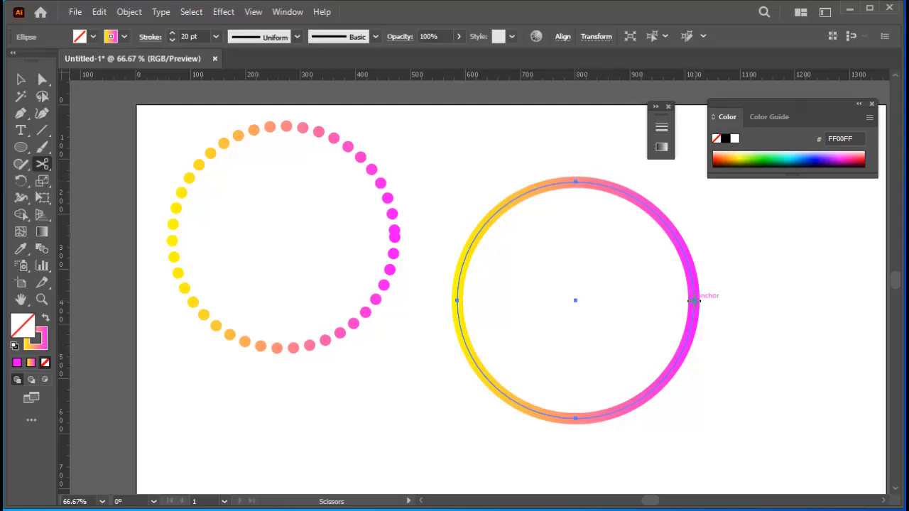
pyautogui.click(694, 300)
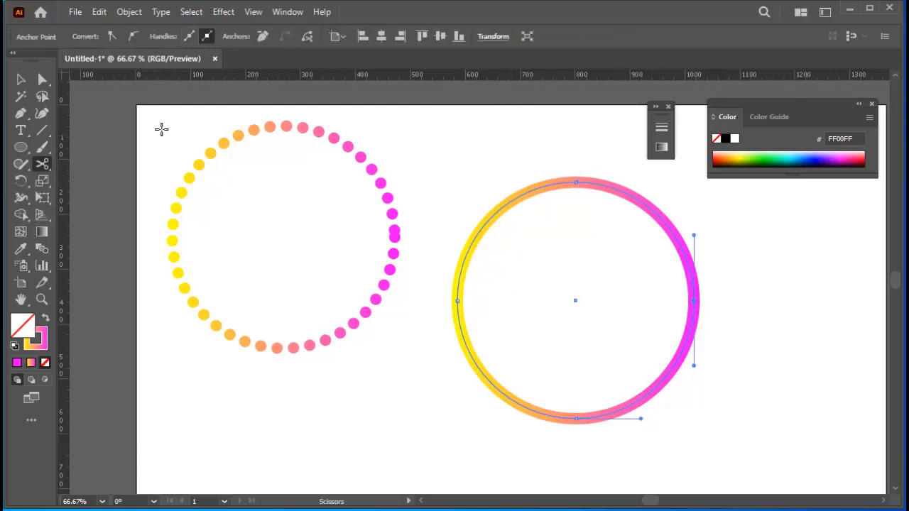
pyautogui.press('v')
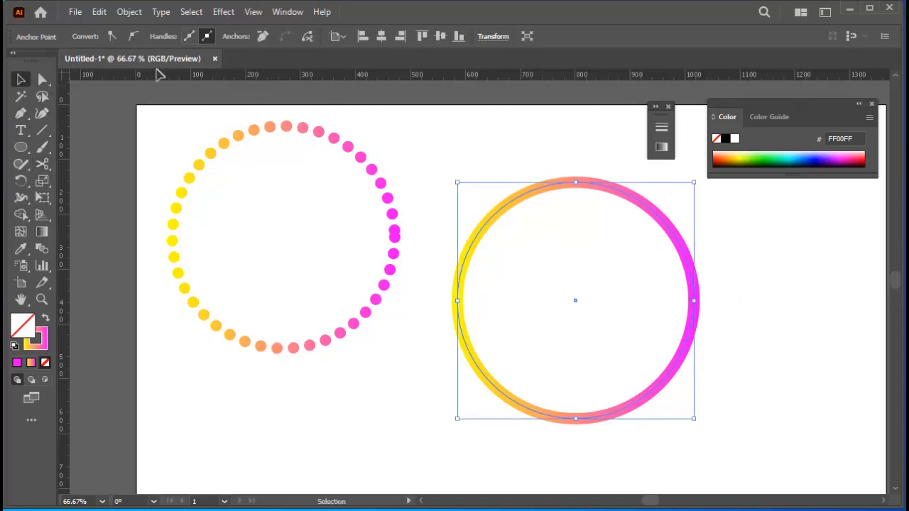
# Turn the dashed line back on for the cut circle, using 0 pt dashes and 30 pt gaps, and reselect it
pyautogui.moveTo(458, 153); pyautogui.dragTo(718, 451)
pyautogui.click(146, 42)
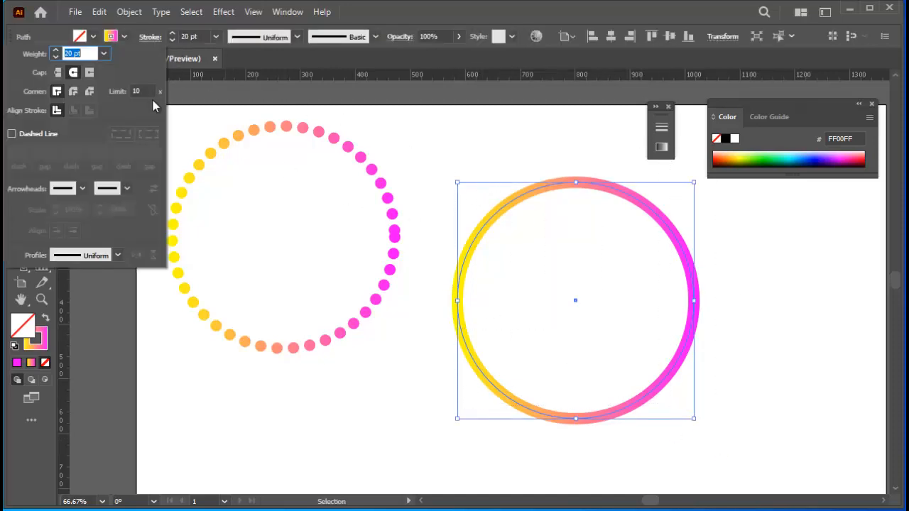
pyautogui.click(11, 134)
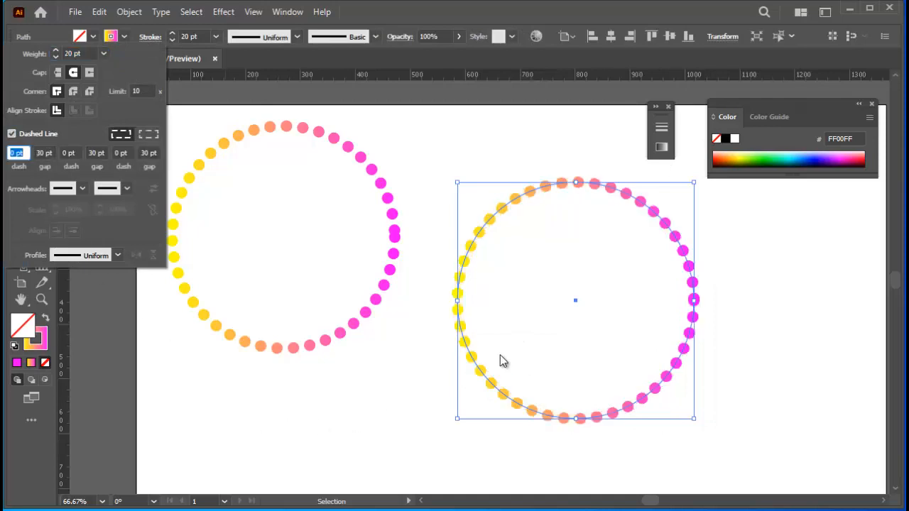
pyautogui.click(438, 167)
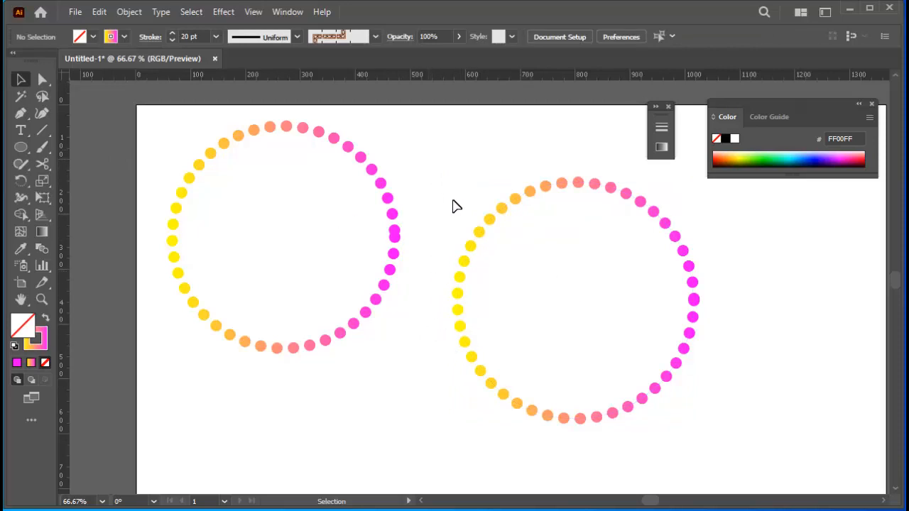
pyautogui.moveTo(426, 149); pyautogui.dragTo(713, 427)
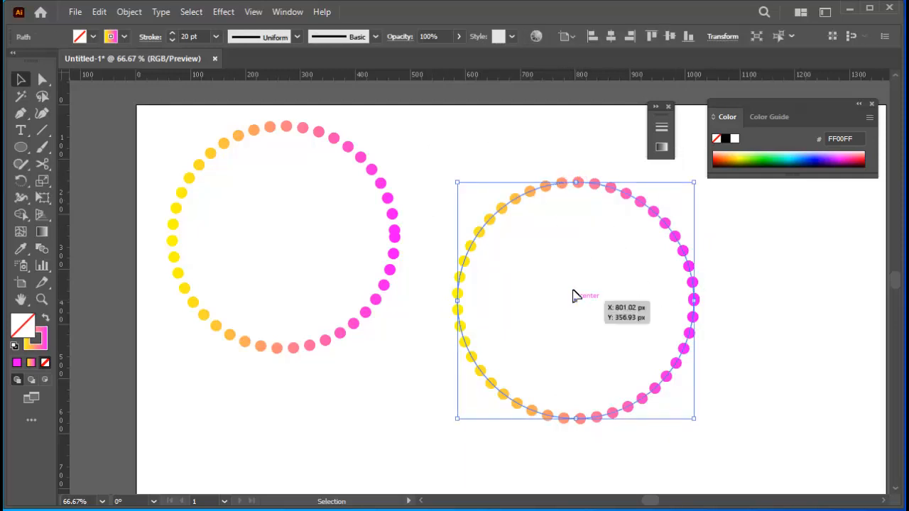
# Move the cut ring slightly up and left and apply the symmetrical lens-shaped width profile to its stroke
pyautogui.moveTo(575, 300); pyautogui.dragTo(564, 262)
pyautogui.click(520, 133)
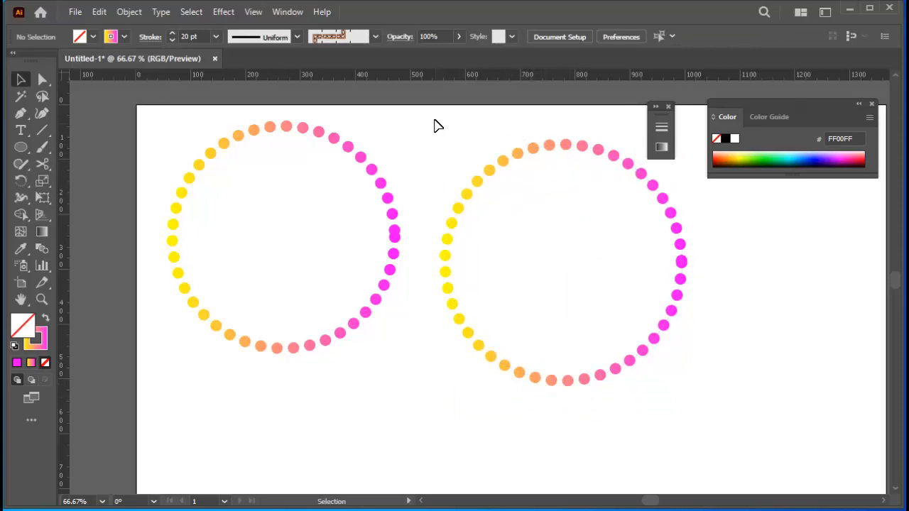
pyautogui.moveTo(517, 181); pyautogui.dragTo(718, 419)
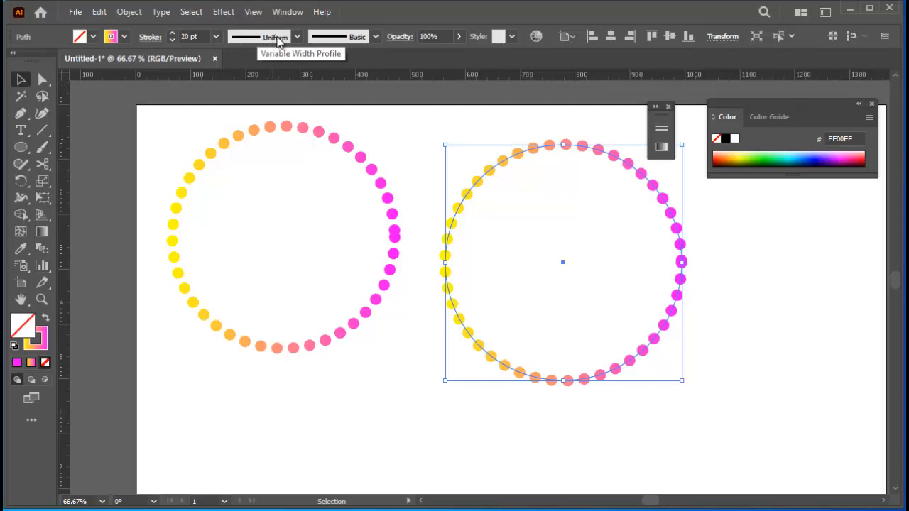
pyautogui.click(277, 39)
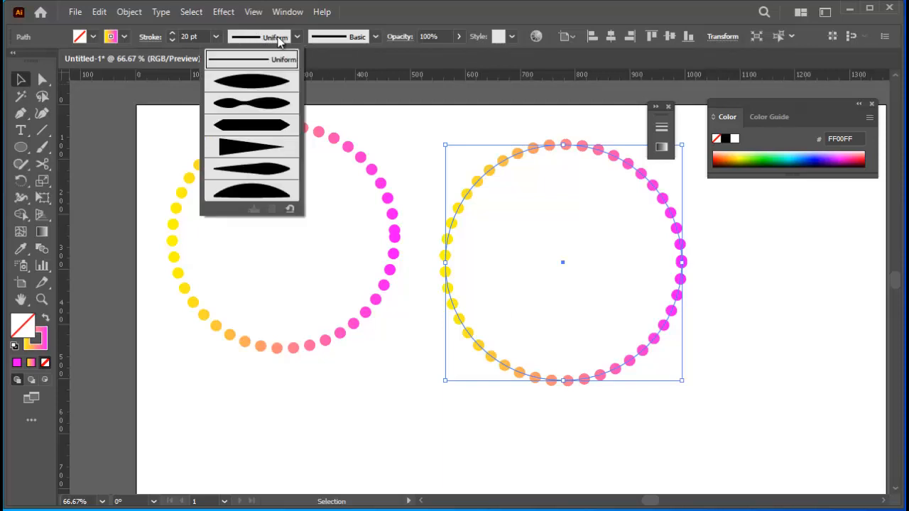
pyautogui.click(252, 89)
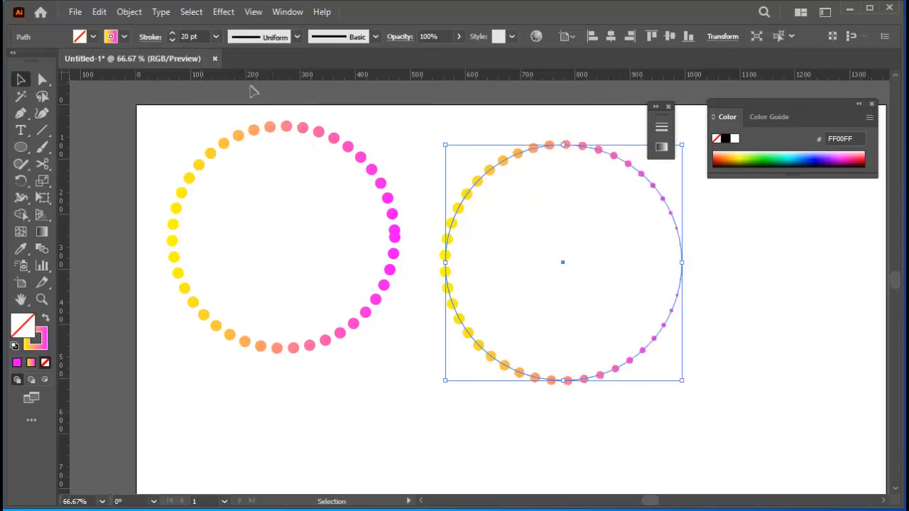
pyautogui.click(426, 462)
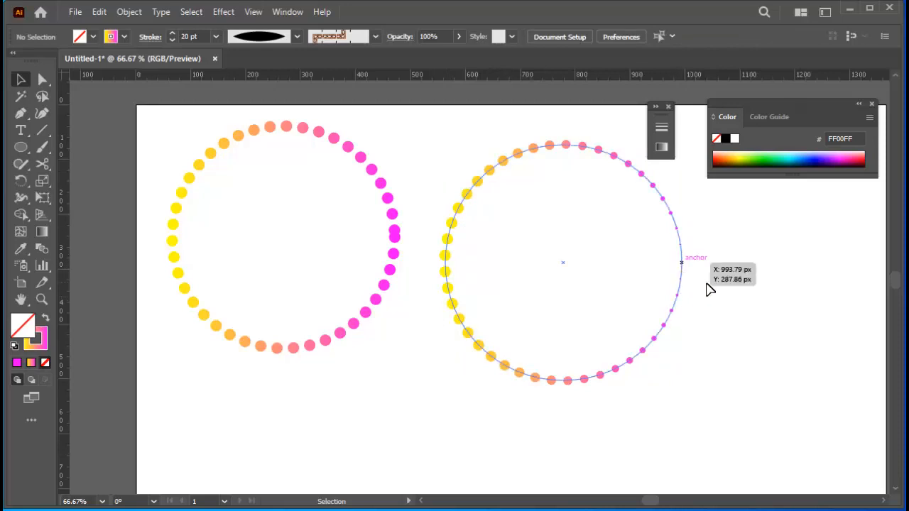
# Scale the tapered ring down, place it beside the large ring, and set its stroke weight to 18 pt
pyautogui.click(485, 179)
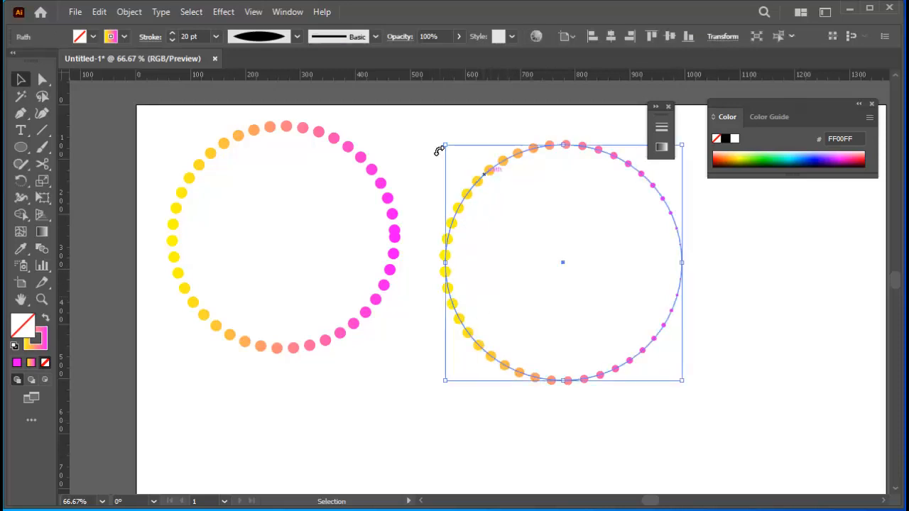
pyautogui.moveTo(446, 147); pyautogui.dragTo(543, 233)
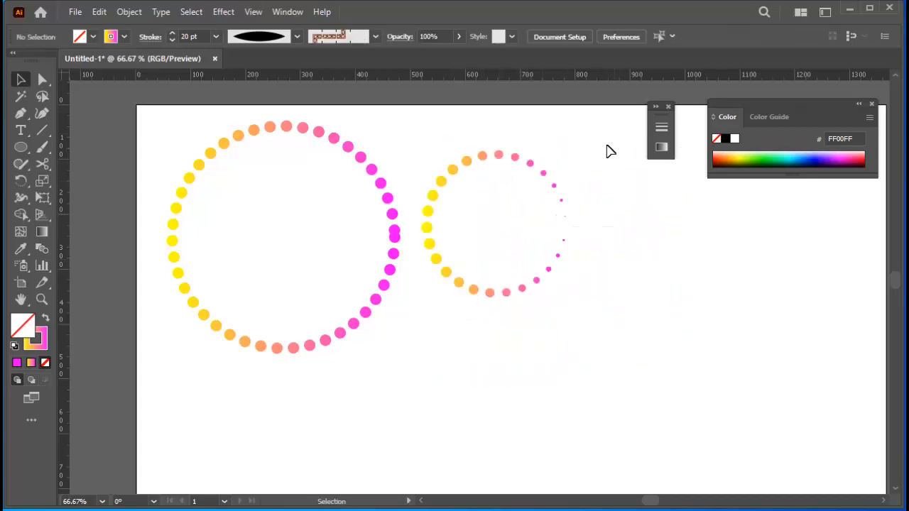
pyautogui.moveTo(612, 135); pyautogui.dragTo(412, 367)
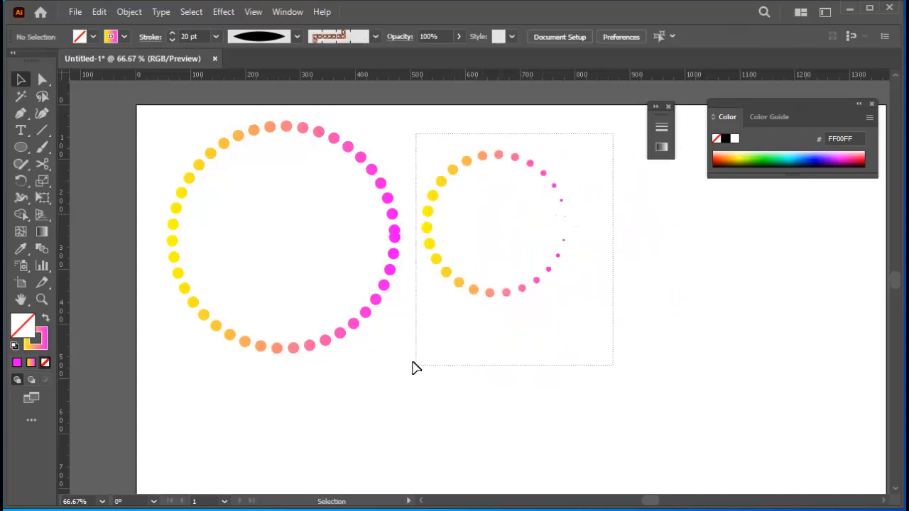
pyautogui.click(215, 37)
pyautogui.click(237, 345)
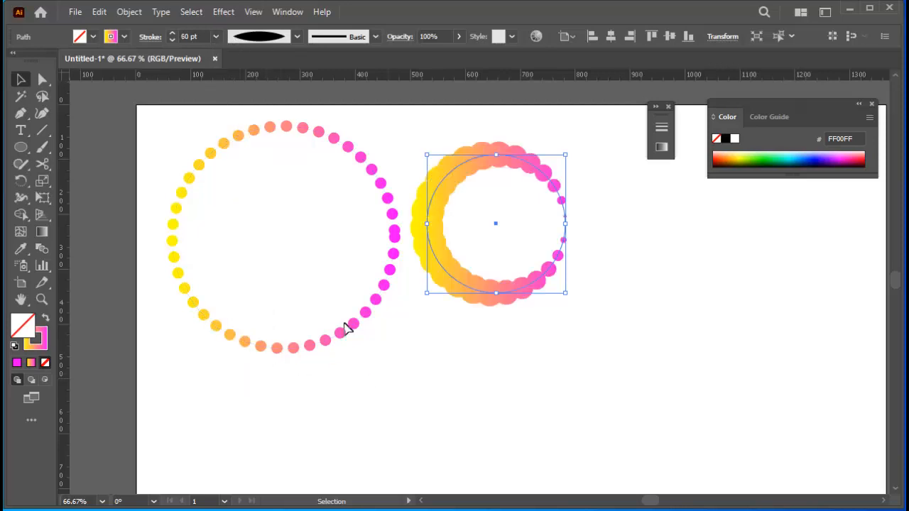
pyautogui.click(216, 37)
pyautogui.click(239, 298)
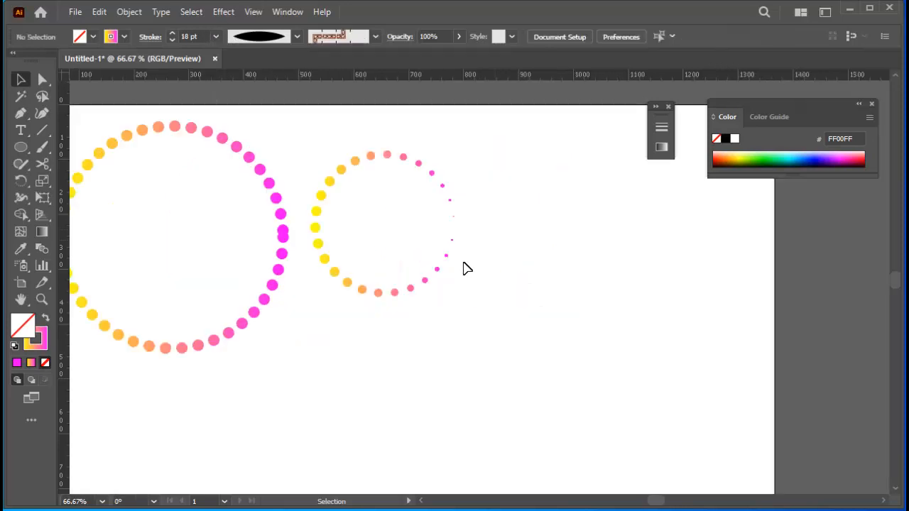
# Draw a long horizontal line with the Line Segment tool in the empty area below the two rings
pyautogui.scroll(-1, 589, 248)
pyautogui.click(420, 501)
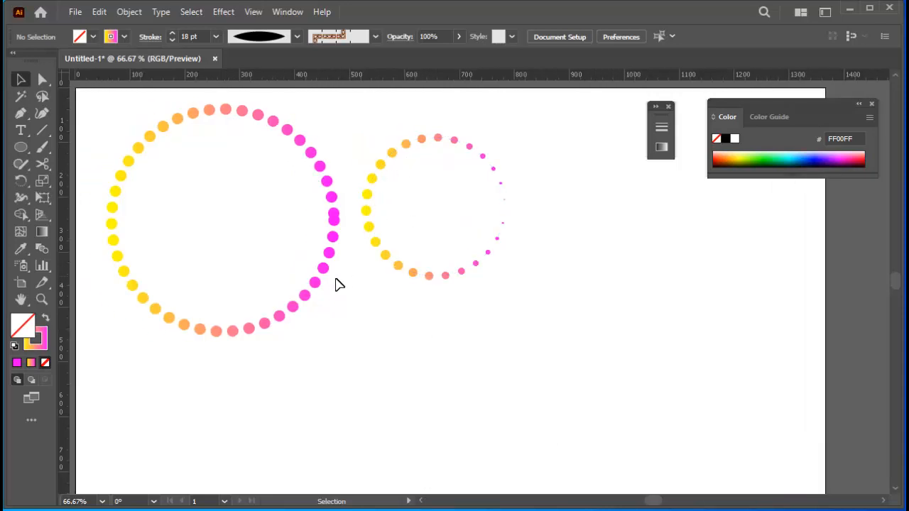
pyautogui.click(42, 130)
pyautogui.moveTo(223, 220); pyautogui.dragTo(223, 379)
pyautogui.click(224, 379)
pyautogui.press('Return')
pyautogui.click(20, 79)
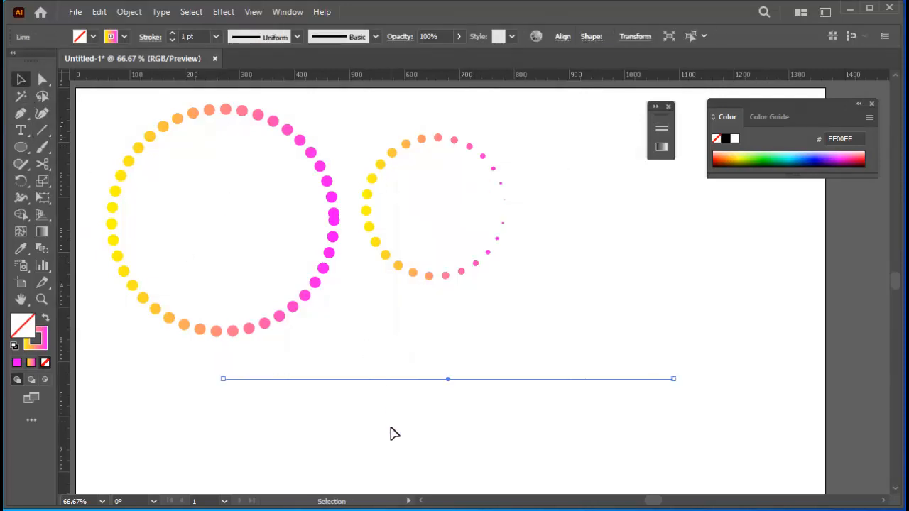
# Set the horizontal line's stroke weight to 14 pt and move the line slightly right and down
pyautogui.moveTo(197, 341); pyautogui.dragTo(770, 434)
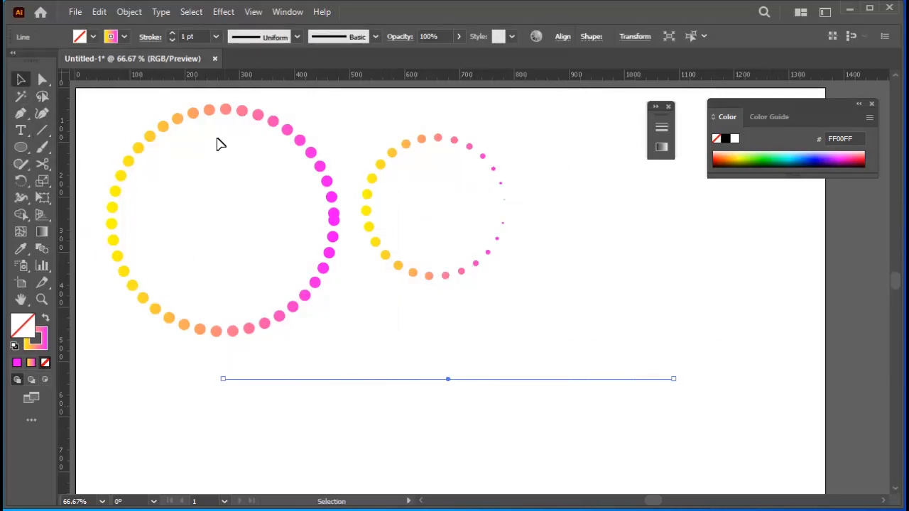
pyautogui.click(215, 36)
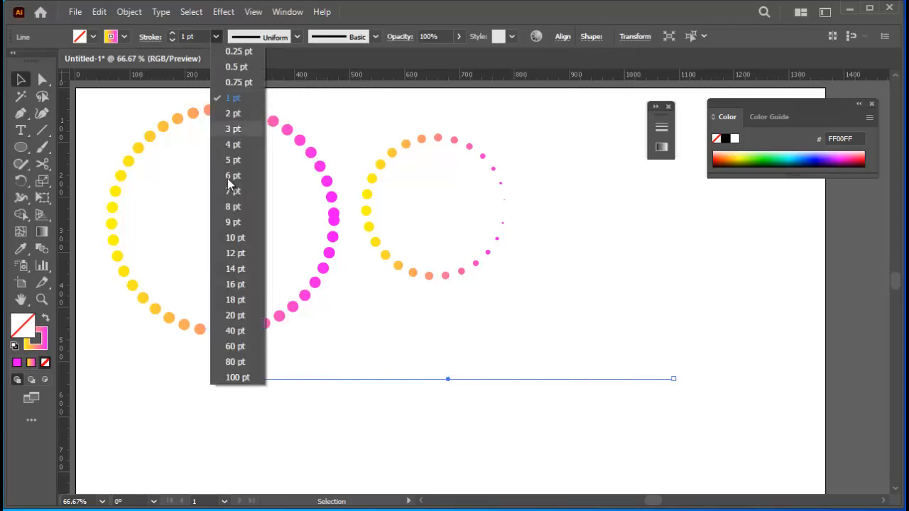
pyautogui.click(236, 268)
pyautogui.click(265, 428)
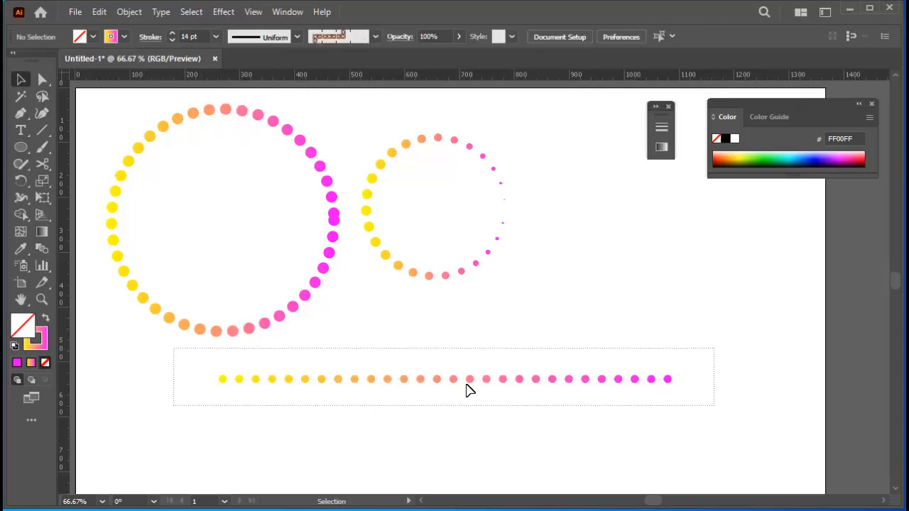
pyautogui.moveTo(465, 378); pyautogui.dragTo(509, 389)
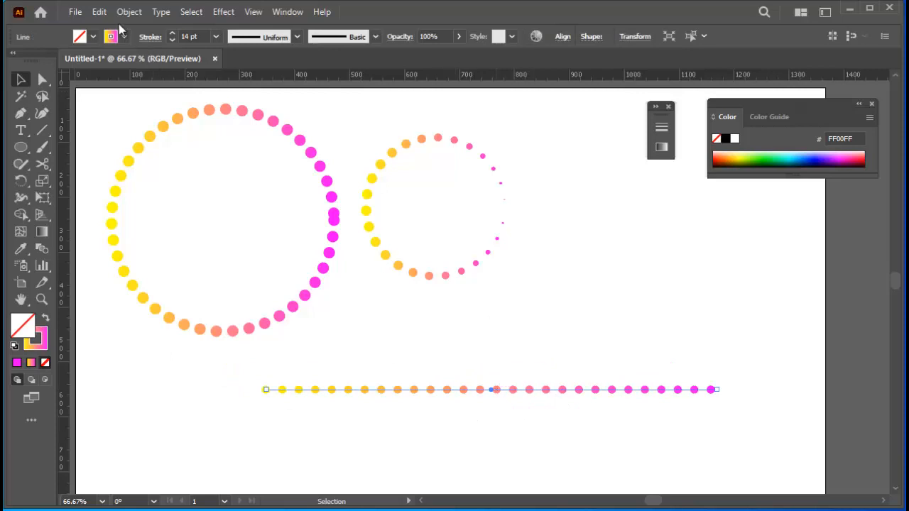
# Turn off the dashed line for the horizontal line's stroke
pyautogui.click(149, 37)
pyautogui.click(14, 133)
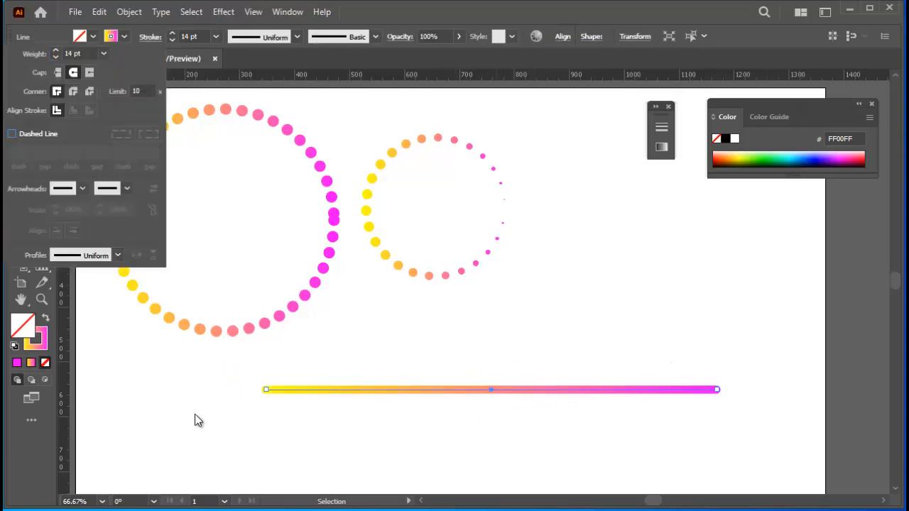
pyautogui.click(739, 365)
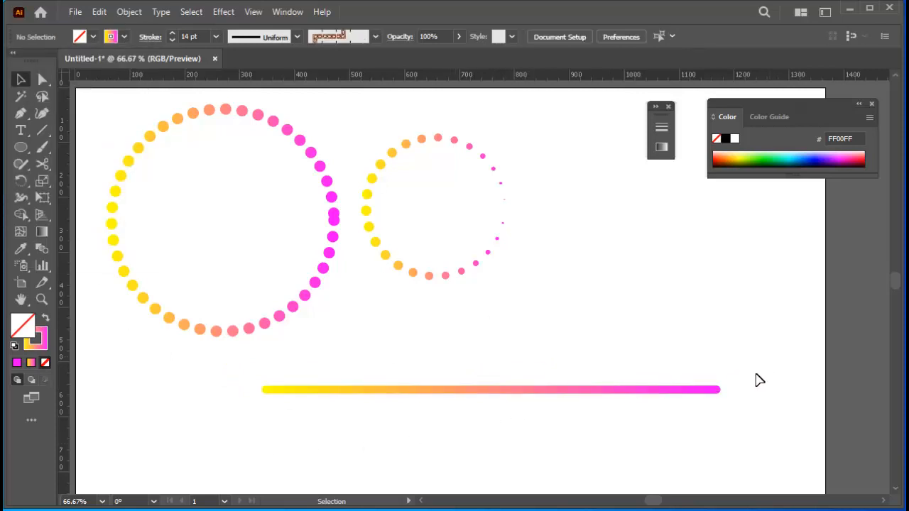
# Turn the horizontal line's dashed stroke back on with a round cap, 0 pt dashes and 30 pt gaps
pyautogui.moveTo(767, 360); pyautogui.dragTo(218, 413)
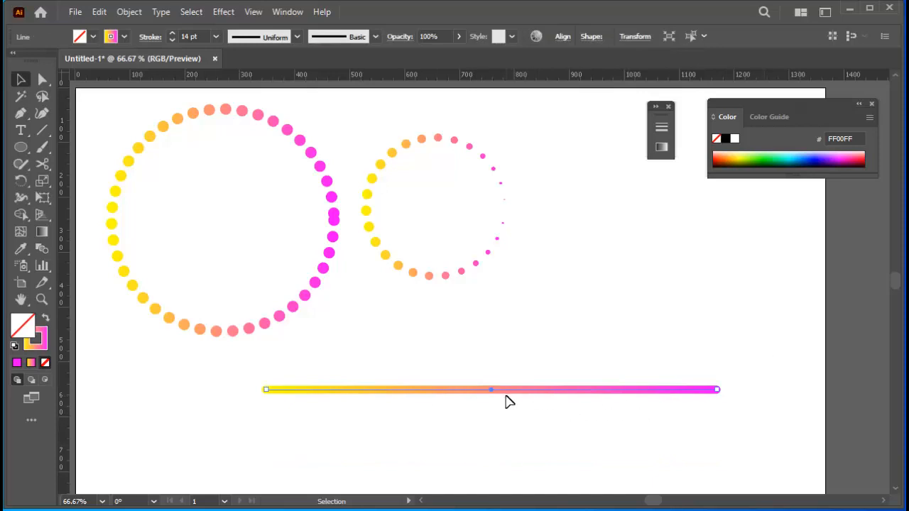
pyautogui.click(150, 39)
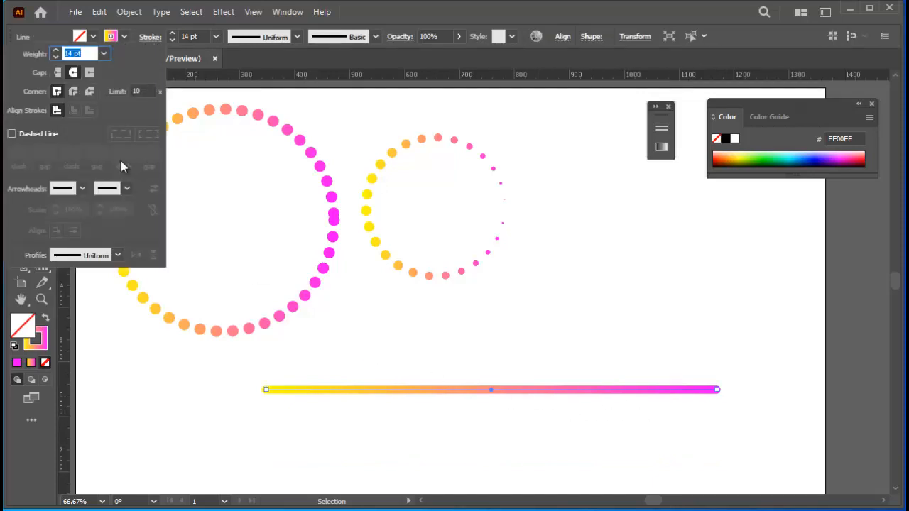
pyautogui.click(74, 73)
pyautogui.click(28, 135)
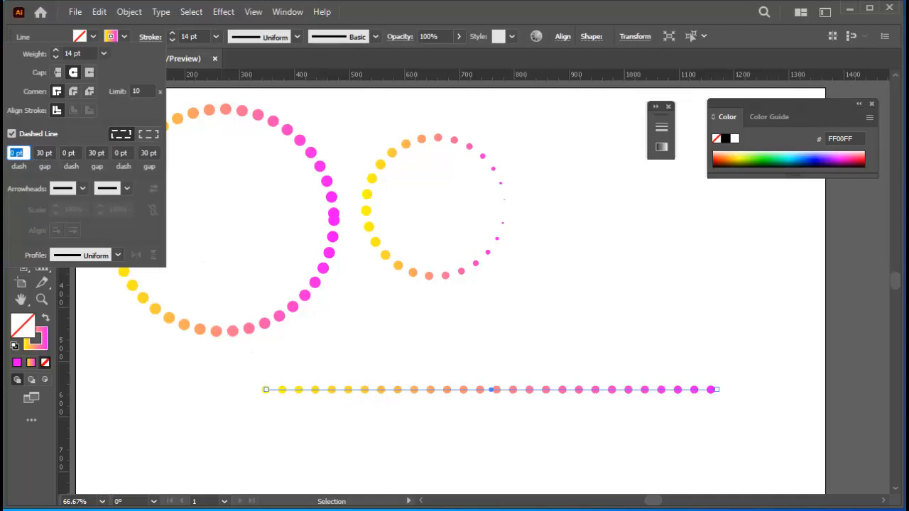
pyautogui.click(484, 459)
# Apply the lens-shaped width profile to the dotted line and move it up, just below the small ring
pyautogui.moveTo(752, 359)
pyautogui.mouseDown()
pyautogui.moveTo(703, 384)
pyautogui.moveTo(201, 436)
pyautogui.mouseUp()
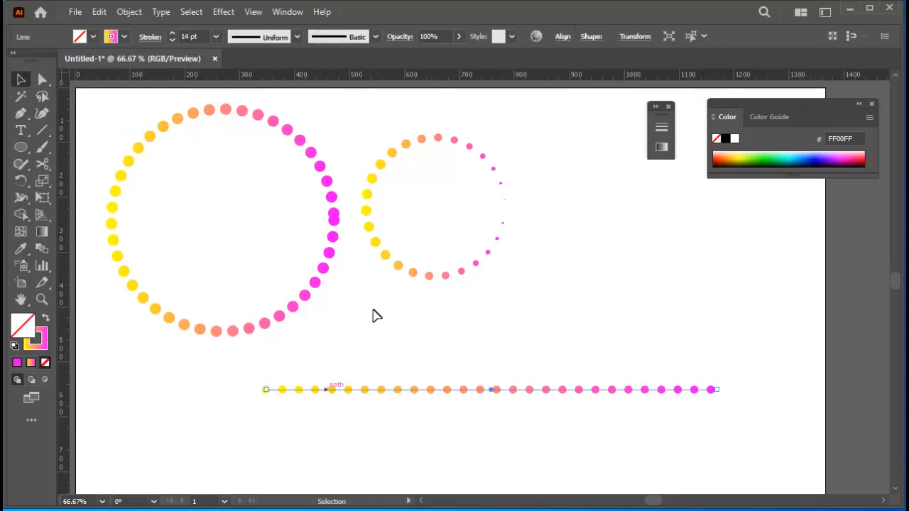
pyautogui.keyDown('shift'); pyautogui.click(368, 193); pyautogui.keyUp('shift')
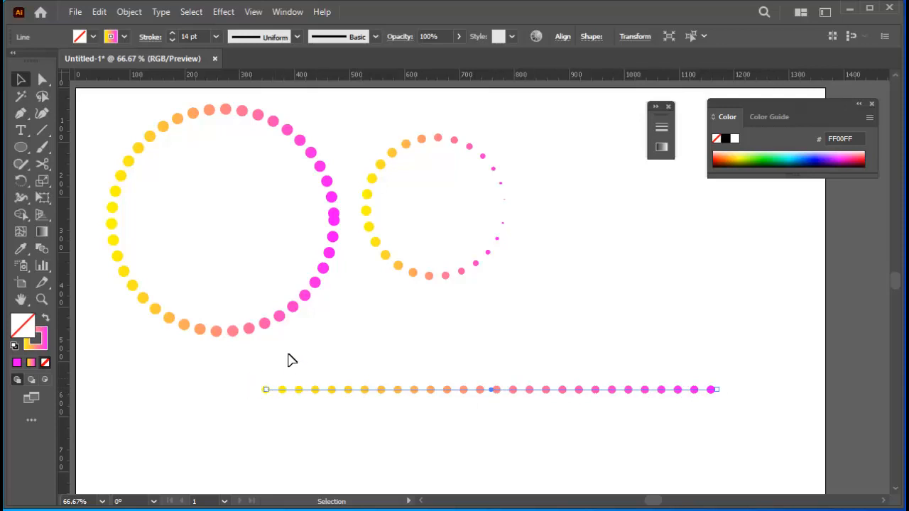
pyautogui.click(297, 36)
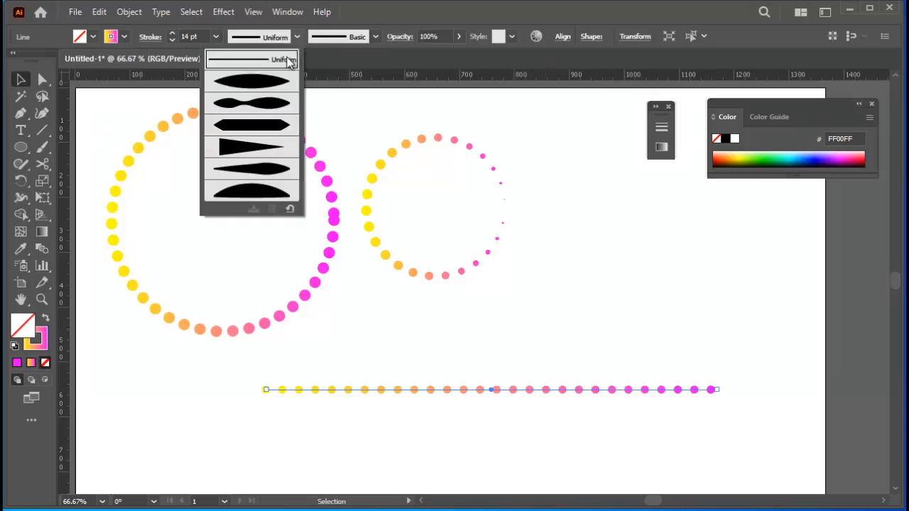
pyautogui.click(267, 86)
pyautogui.click(419, 444)
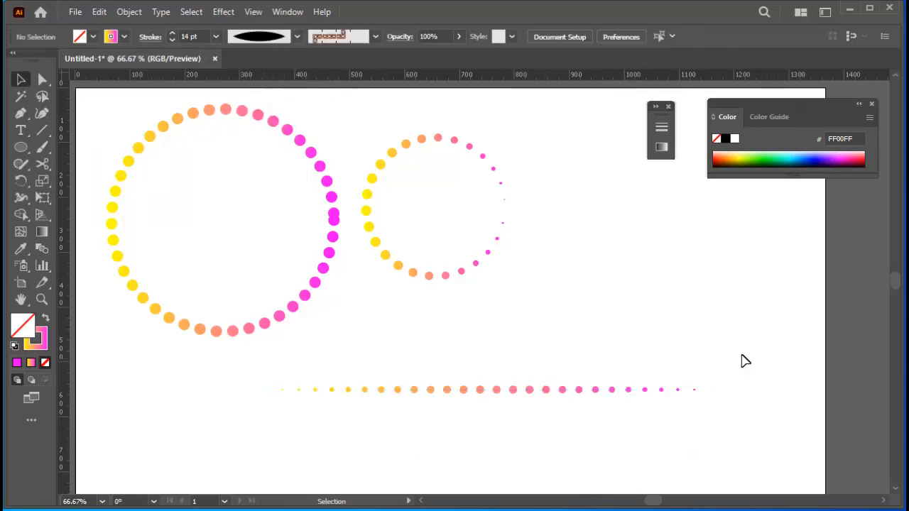
pyautogui.moveTo(269, 365); pyautogui.dragTo(718, 422)
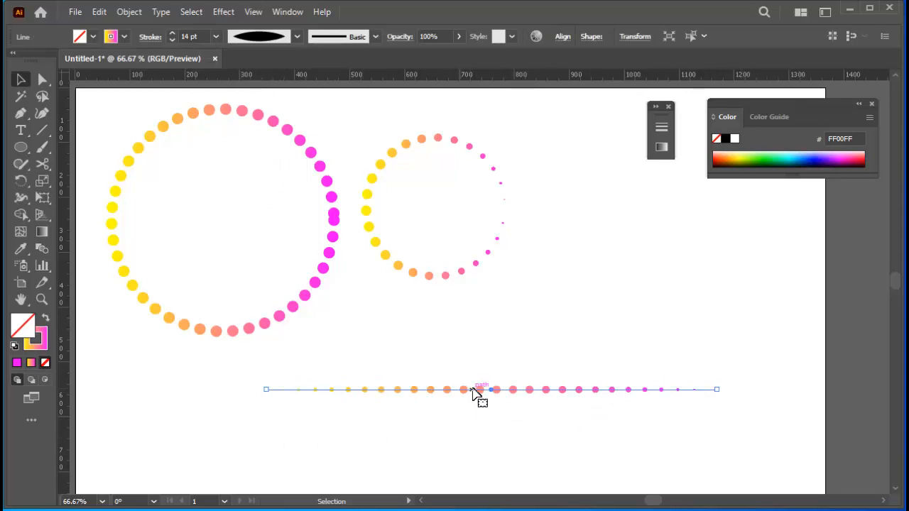
pyautogui.moveTo(487, 389); pyautogui.dragTo(519, 310)
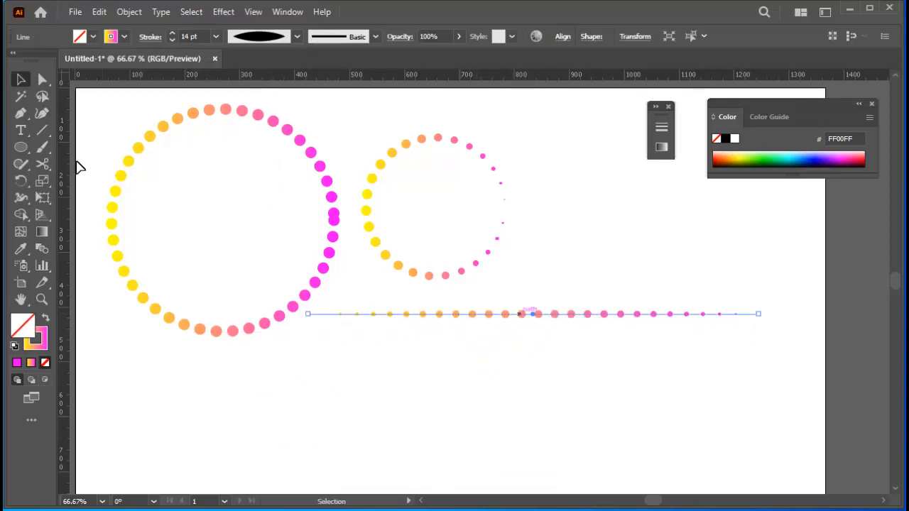
# Draw an open zigzag path with four anchor points below the dotted line using the Pen tool
pyautogui.click(21, 113)
pyautogui.click(154, 432)
pyautogui.click(425, 400)
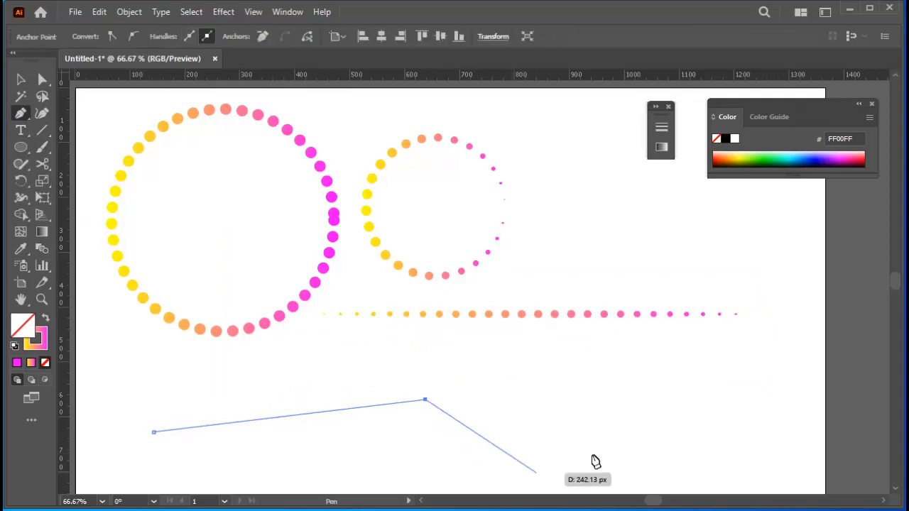
pyautogui.click(601, 448)
pyautogui.click(702, 377)
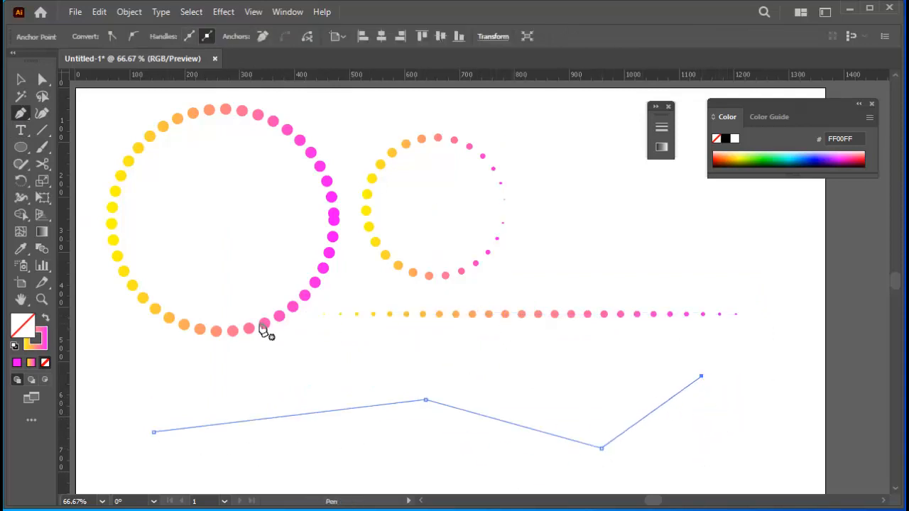
# Convert the zigzag path's two middle anchor points to smooth points
pyautogui.click(42, 79)
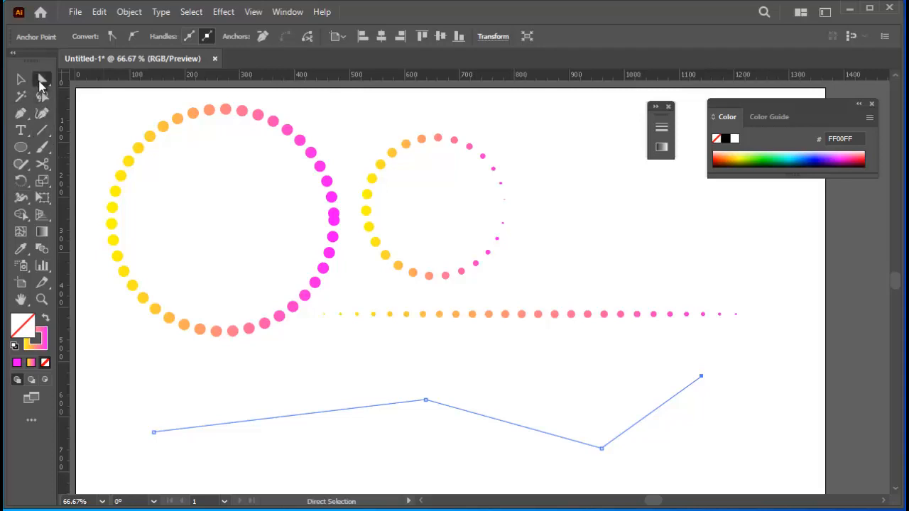
pyautogui.click(425, 402)
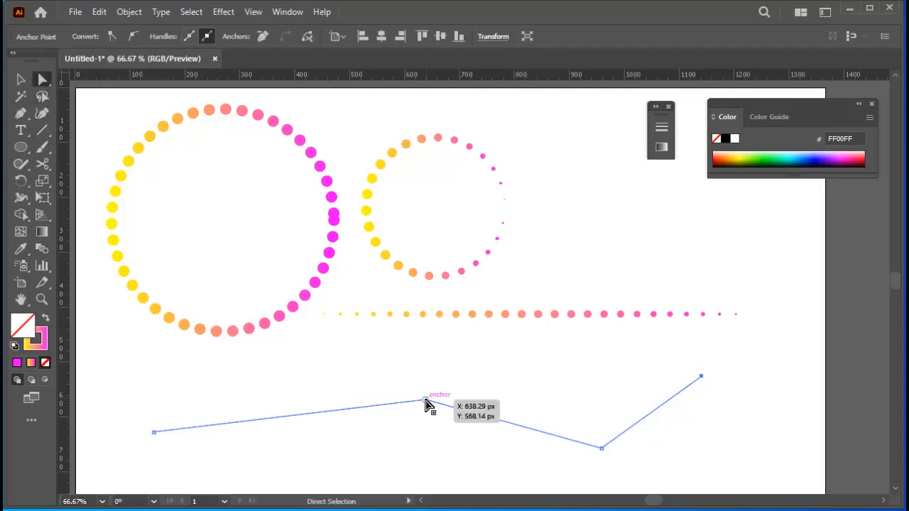
pyautogui.click(133, 37)
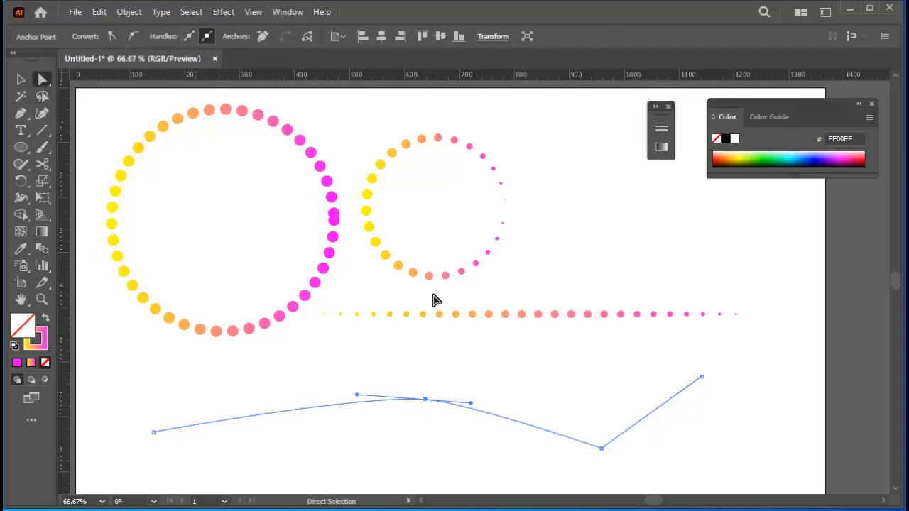
pyautogui.click(601, 448)
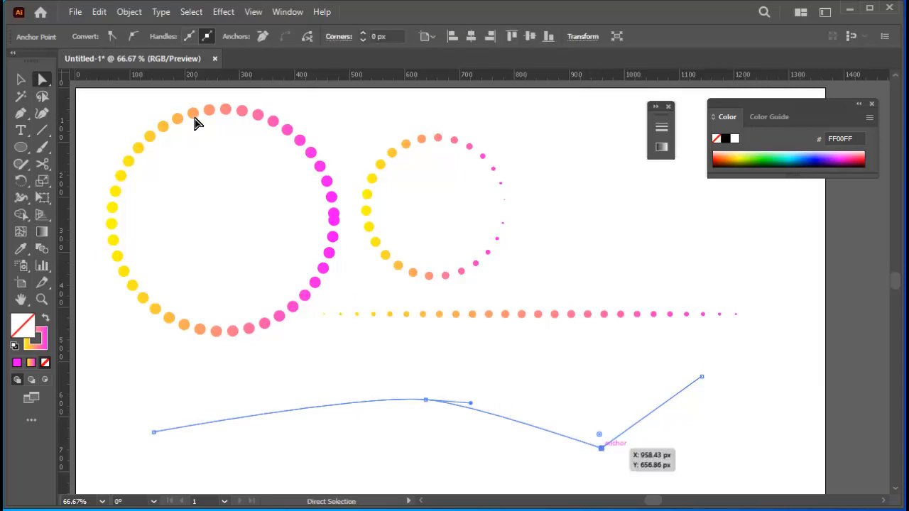
pyautogui.click(134, 36)
# Shape the zigzag path into a flowing wave by adjusting its middle anchors' handles and converting its starting anchor to a smooth, angled curve
pyautogui.moveTo(558, 457); pyautogui.dragTo(541, 472)
pyautogui.moveTo(470, 409); pyautogui.dragTo(466, 424)
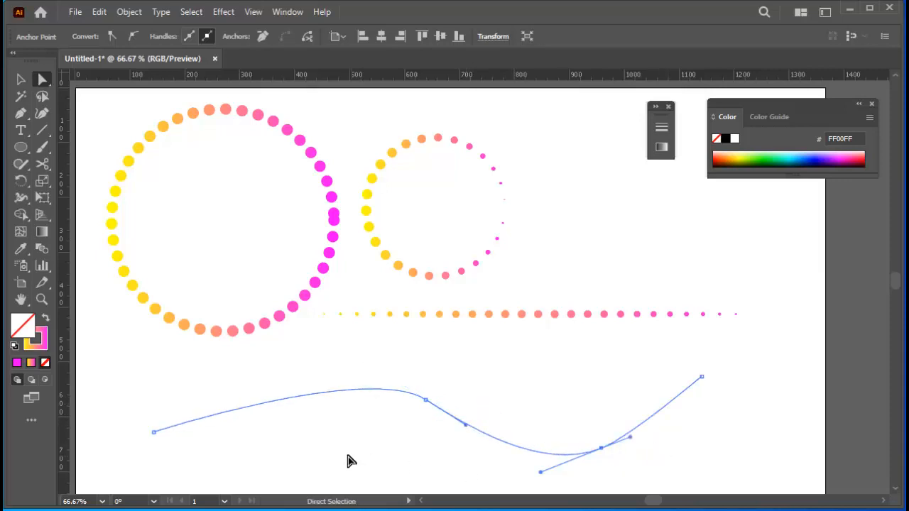
pyautogui.click(153, 432)
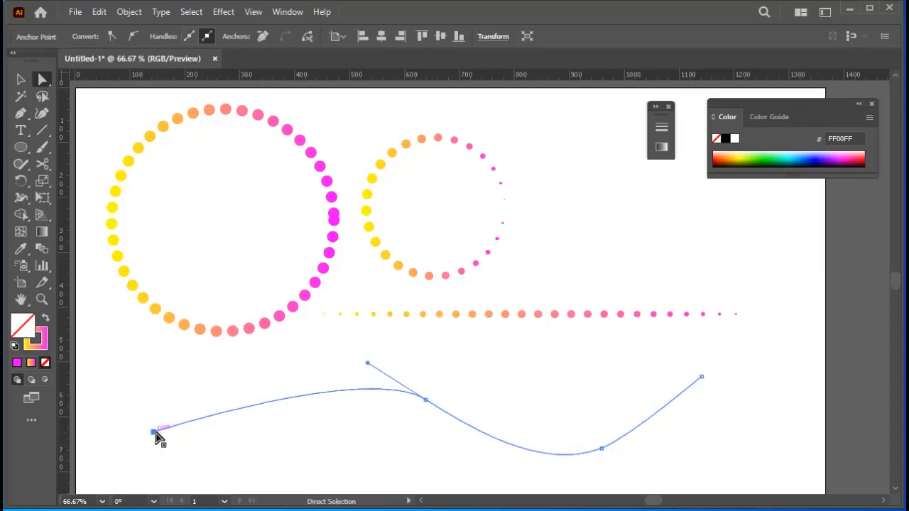
pyautogui.click(133, 37)
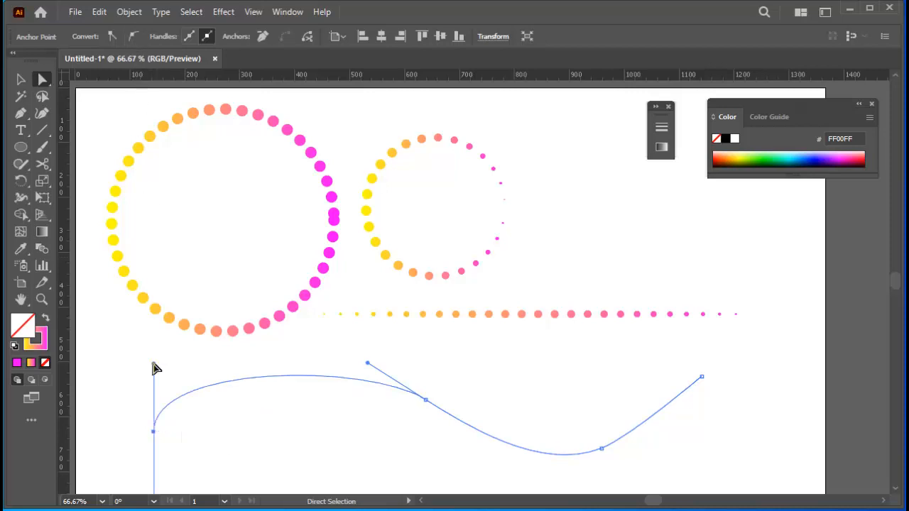
pyautogui.moveTo(153, 363); pyautogui.dragTo(217, 359)
pyautogui.click(316, 450)
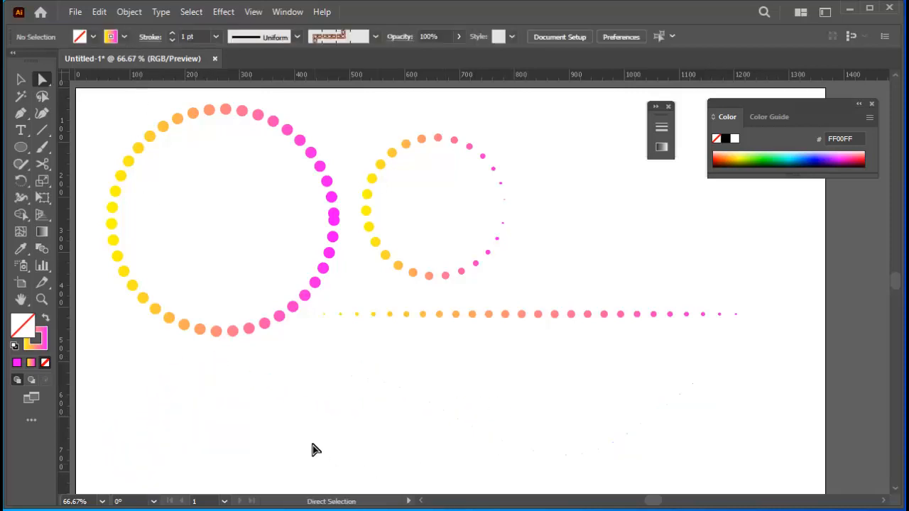
# Set the wavy path's stroke weight to 9 pt
pyautogui.click(21, 79)
pyautogui.moveTo(110, 370)
pyautogui.mouseDown()
pyautogui.moveTo(382, 478)
pyautogui.moveTo(370, 478)
pyautogui.mouseUp()
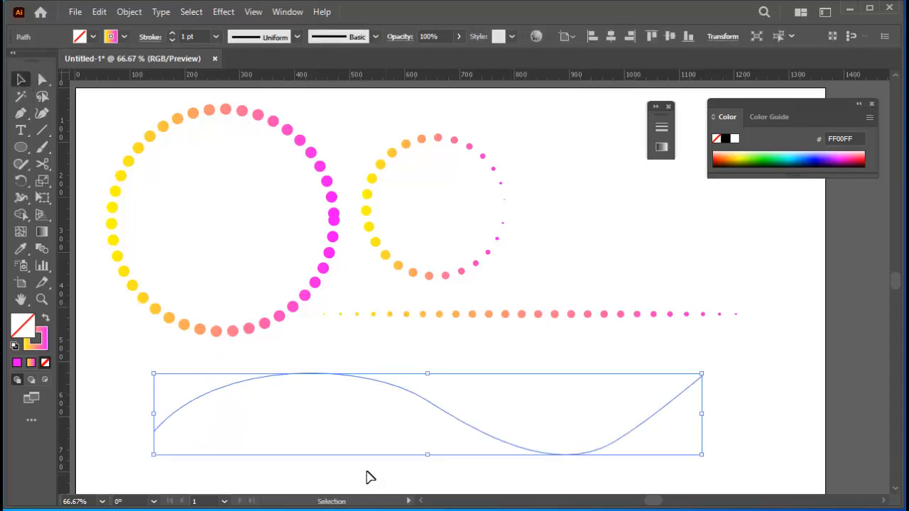
pyautogui.click(42, 338)
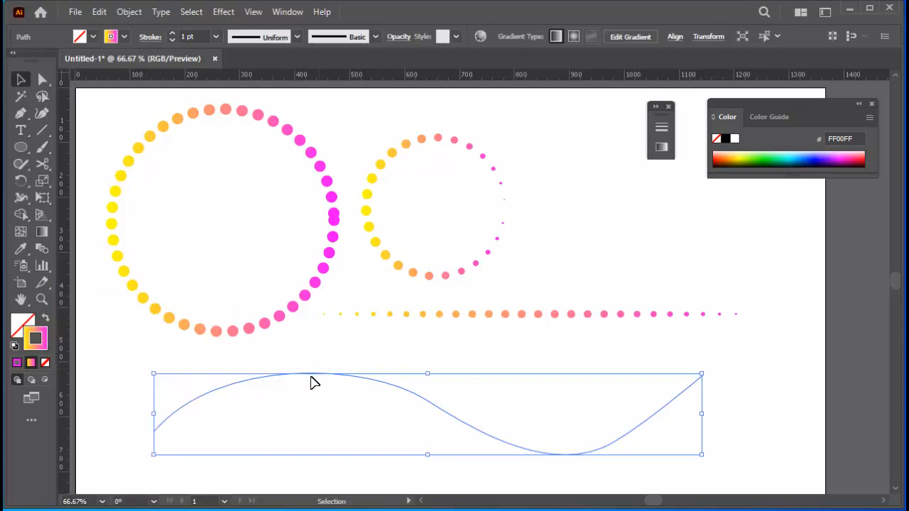
pyautogui.click(216, 37)
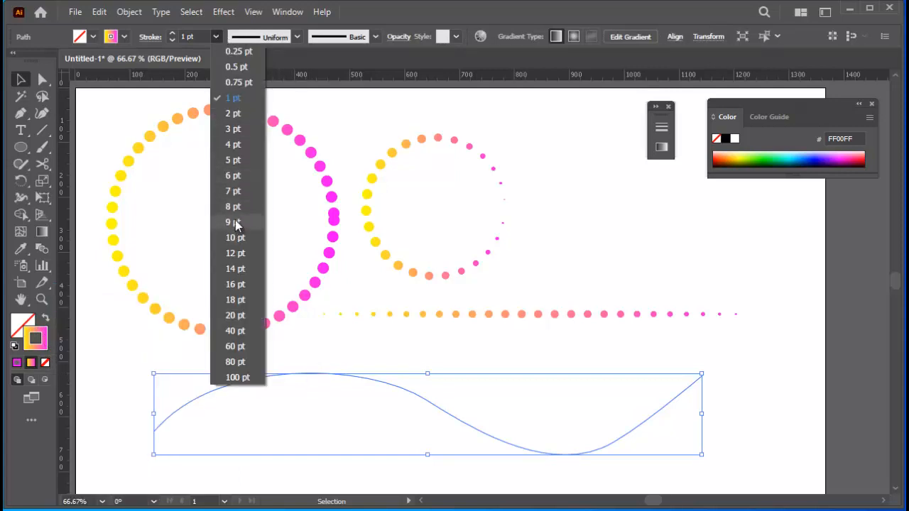
pyautogui.click(236, 220)
pyautogui.click(765, 422)
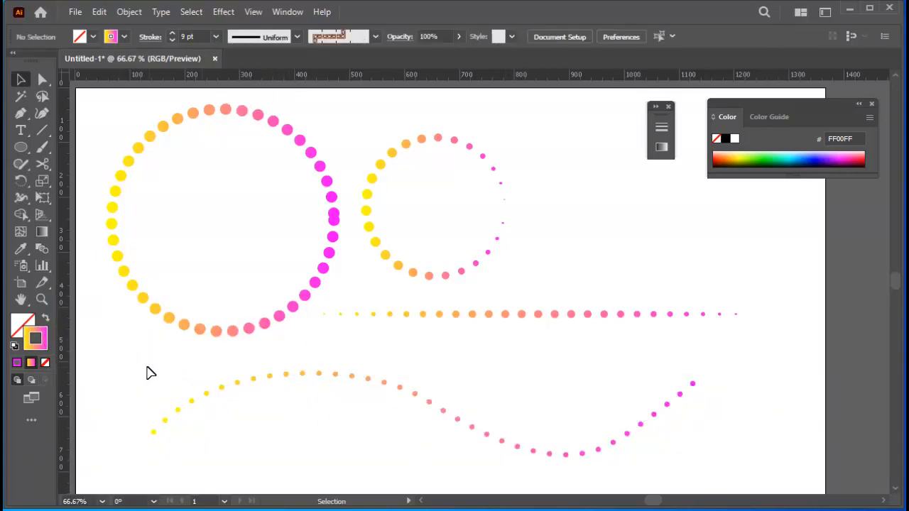
# Turn the wavy path's dashed line option off and back on to compare the solid and dotted strokes
pyautogui.moveTo(127, 352); pyautogui.dragTo(741, 481)
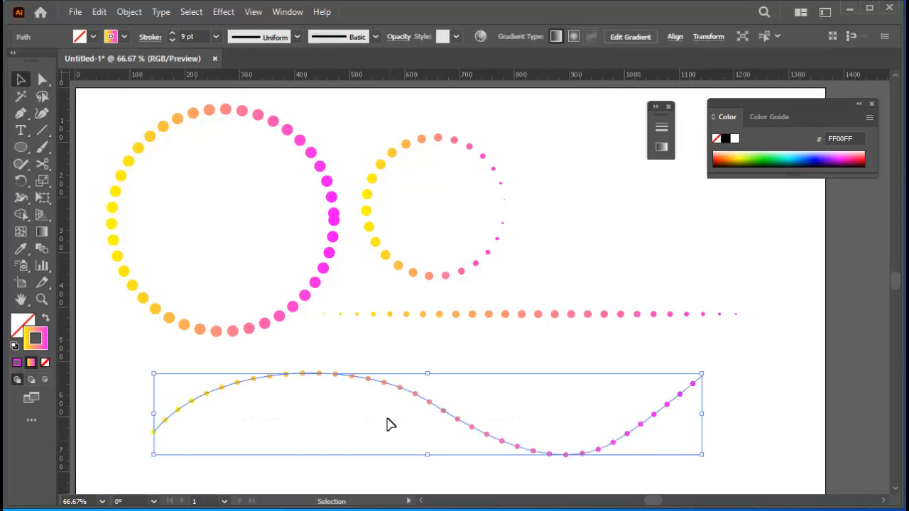
pyautogui.click(150, 36)
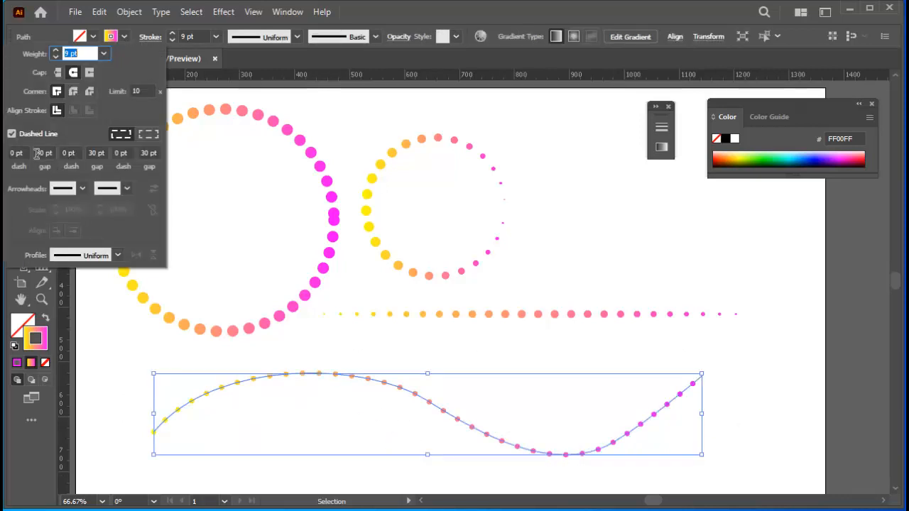
pyautogui.click(23, 136)
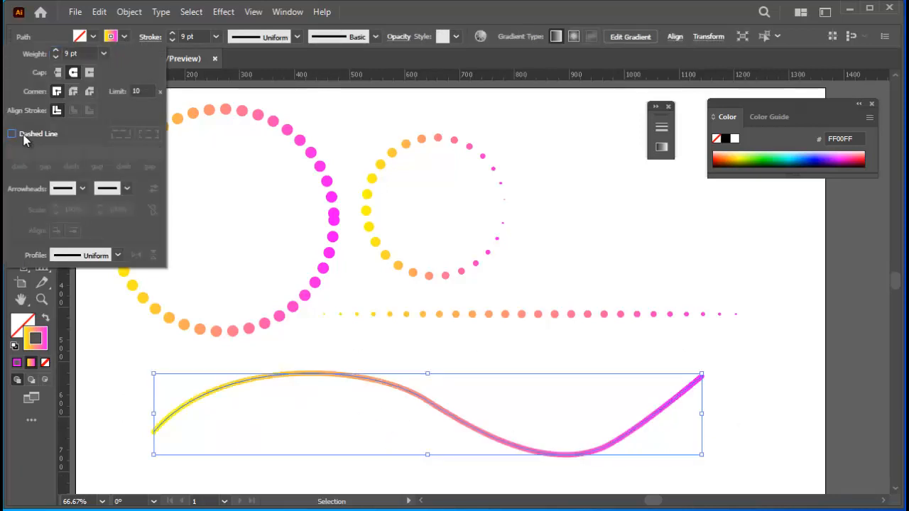
pyautogui.click(24, 136)
pyautogui.click(24, 136)
pyautogui.click(26, 135)
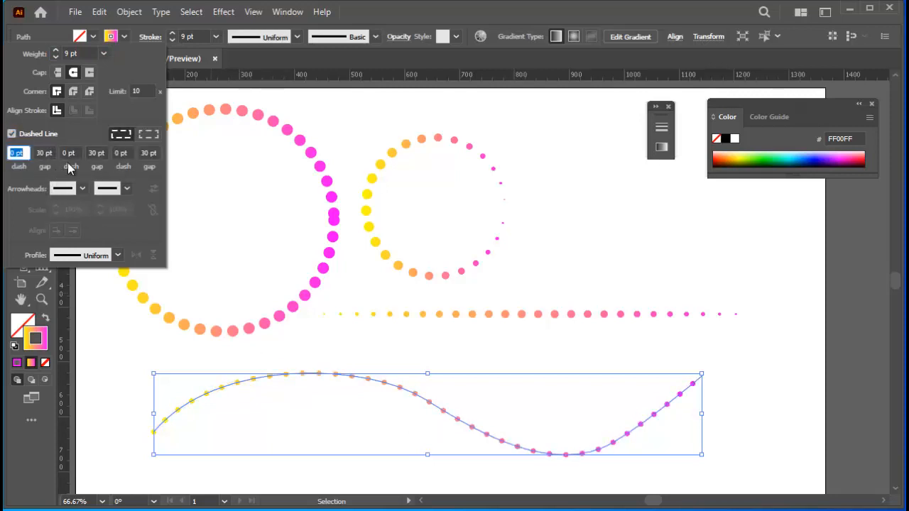
# Try a butt cap on the wavy path's dashed stroke and return it to the round cap
pyautogui.click(58, 72)
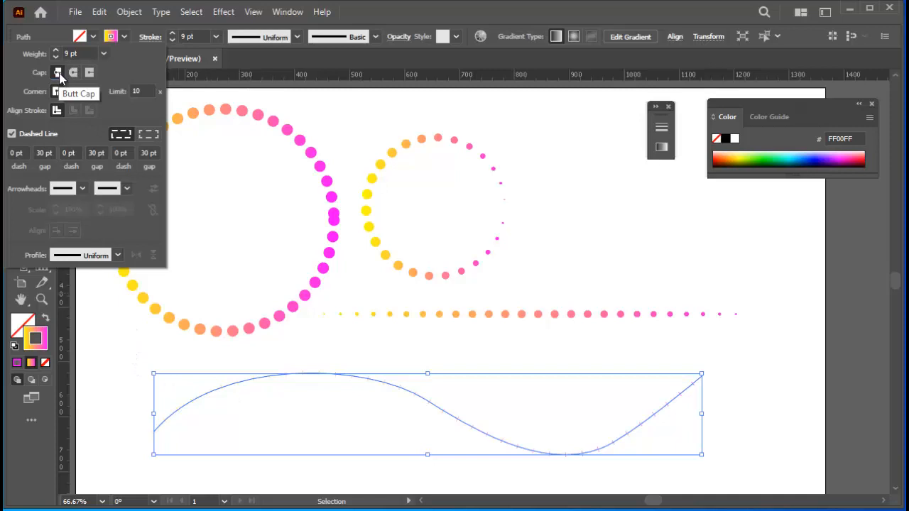
pyautogui.click(122, 361)
pyautogui.moveTo(122, 356)
pyautogui.mouseDown()
pyautogui.moveTo(331, 412)
pyautogui.moveTo(696, 443)
pyautogui.moveTo(747, 475)
pyautogui.moveTo(724, 476)
pyautogui.mouseUp()
pyautogui.click(419, 488)
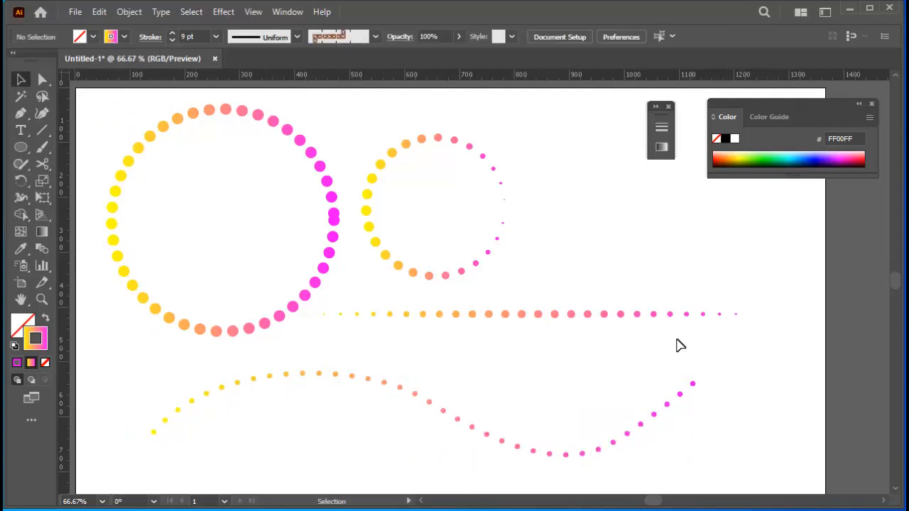
# Apply the lens-shaped width profile to the dotted wavy path
pyautogui.click(544, 314)
pyautogui.moveTo(136, 360); pyautogui.dragTo(741, 479)
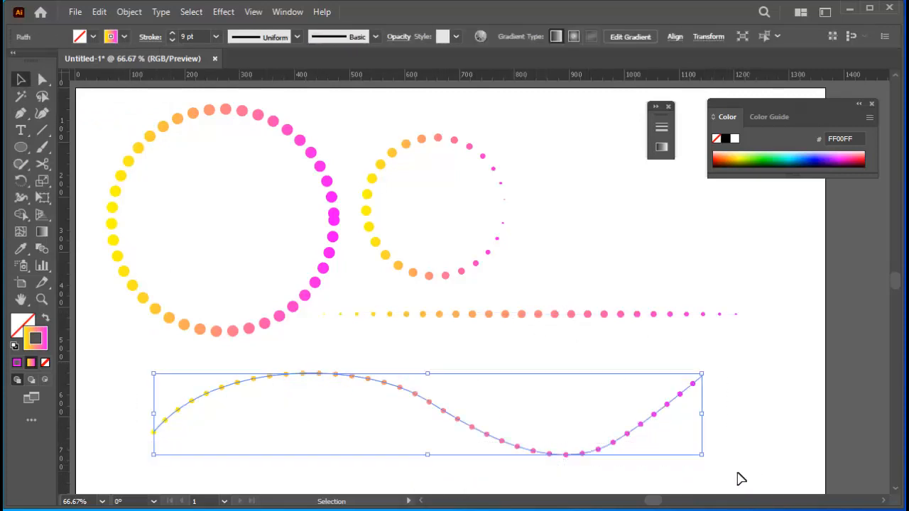
pyautogui.click(288, 41)
pyautogui.click(264, 79)
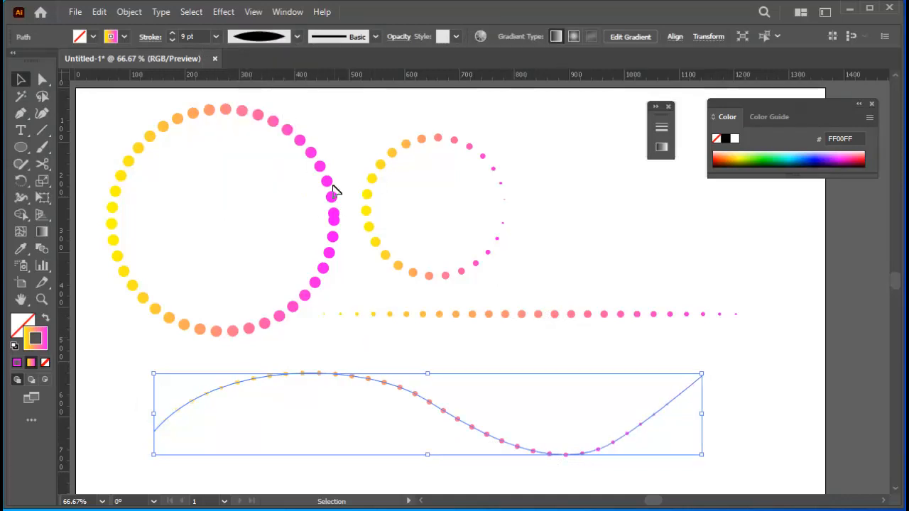
pyautogui.click(759, 462)
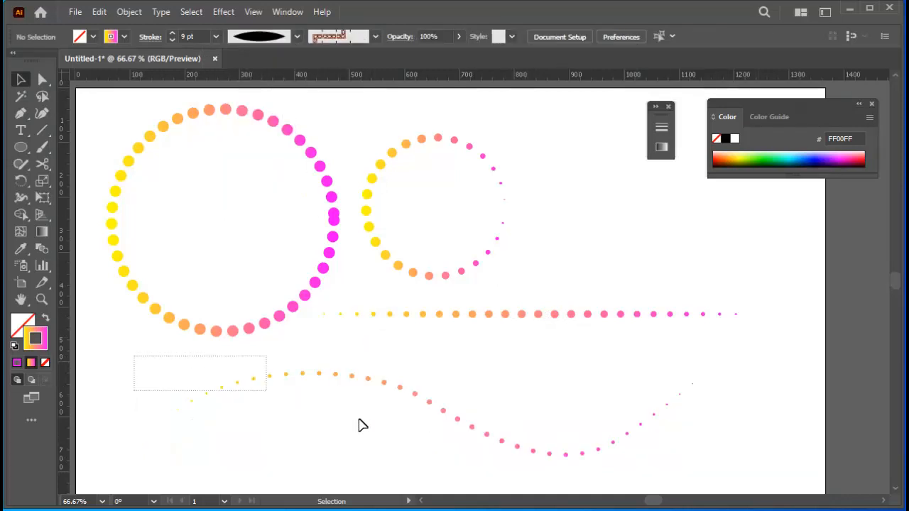
# Set the tapered wavy path's stroke weight to 16 pt and deselect it
pyautogui.moveTo(362, 425); pyautogui.dragTo(745, 490)
pyautogui.click(216, 36)
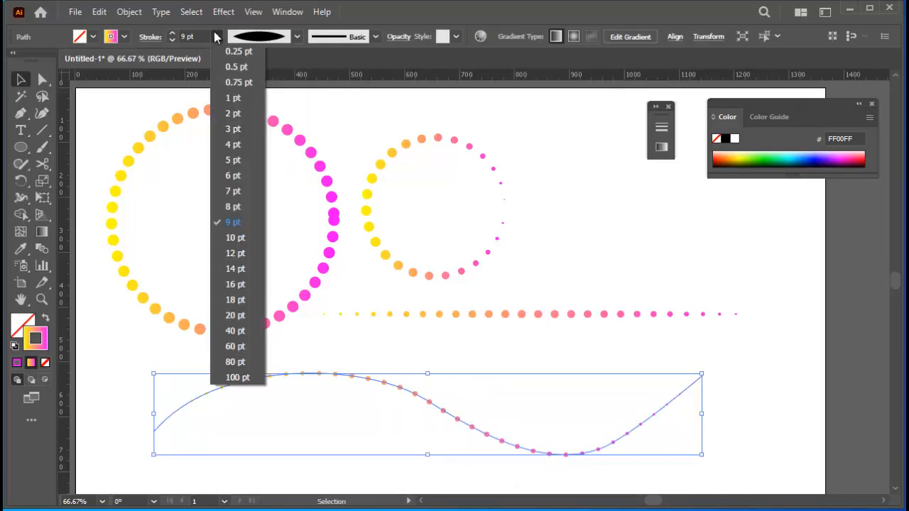
pyautogui.click(222, 285)
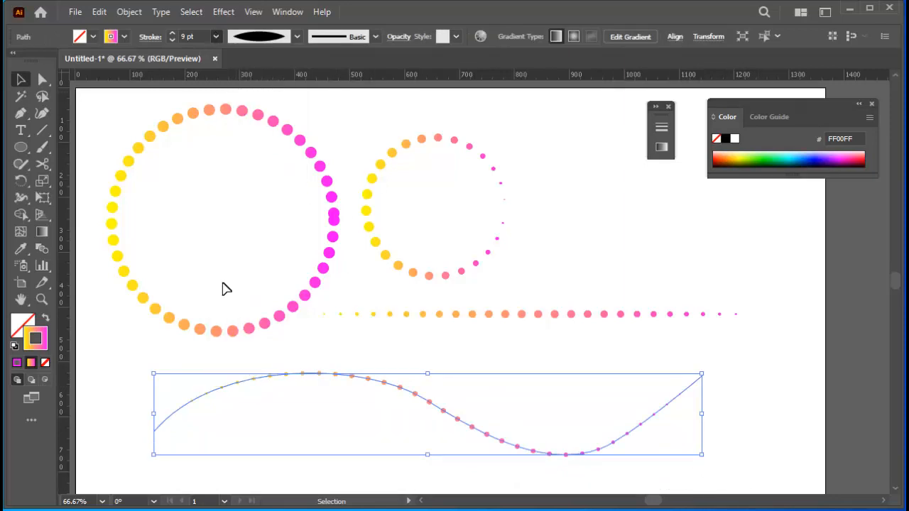
pyautogui.click(327, 467)
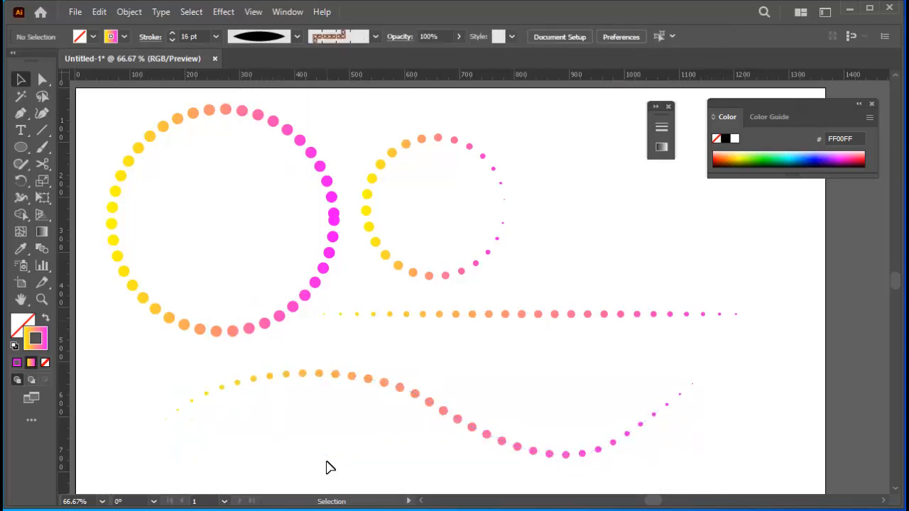